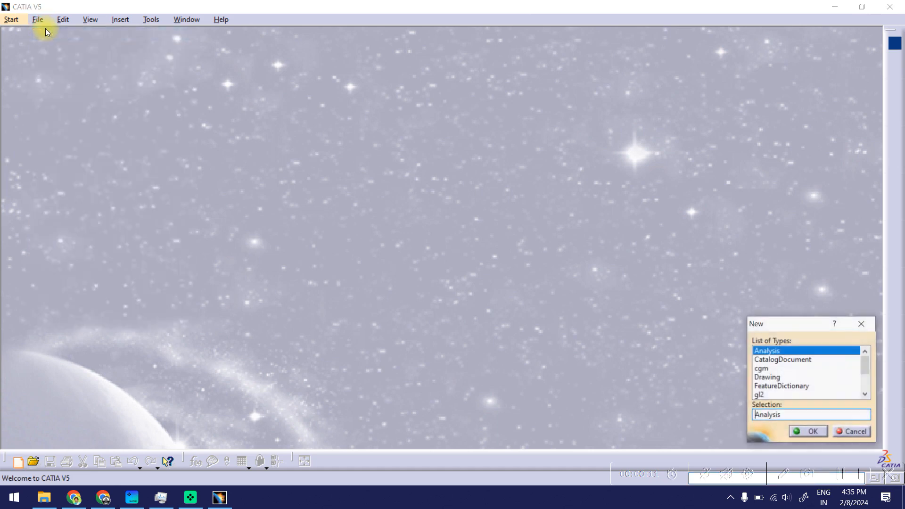
- Create a new part document named parallelogram
{"action": "scroll", "coordinate": [857, 388], "scroll_direction": "down", "scroll_amount": 2}
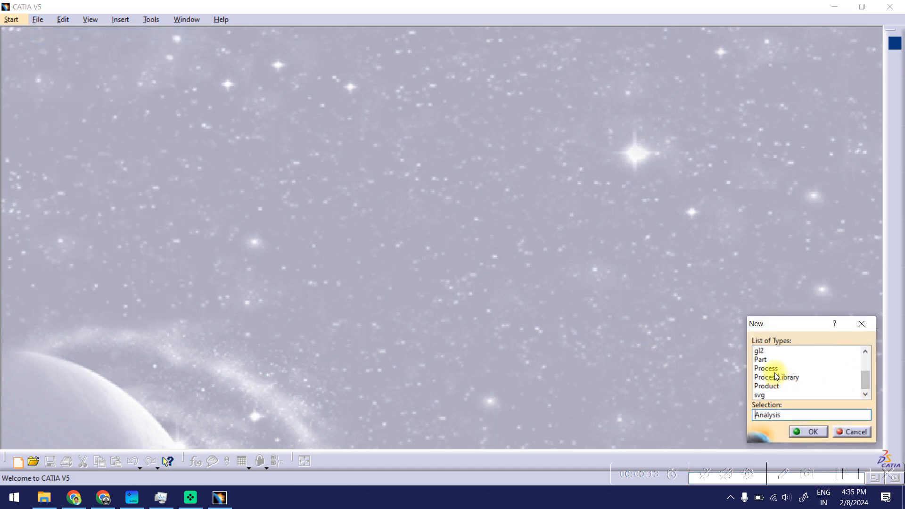
{"action": "left_click", "coordinate": [764, 360]}
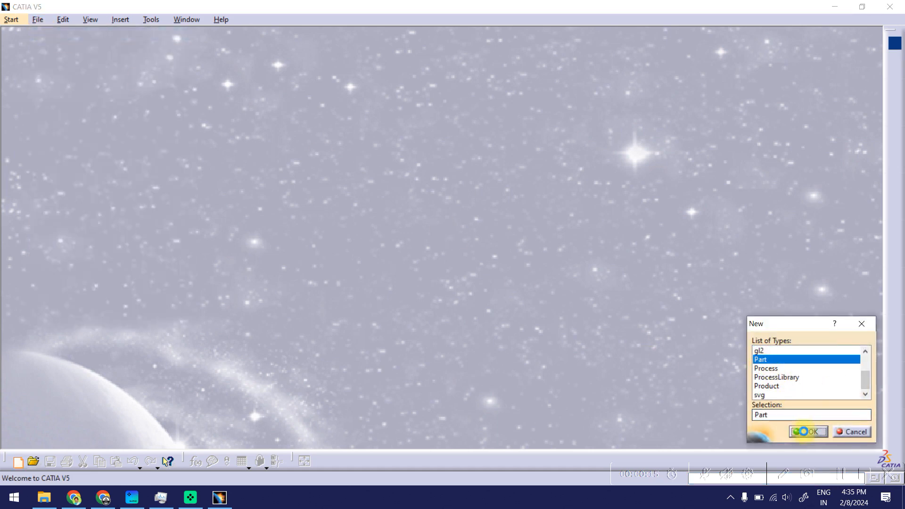
{"action": "left_click", "coordinate": [804, 432]}
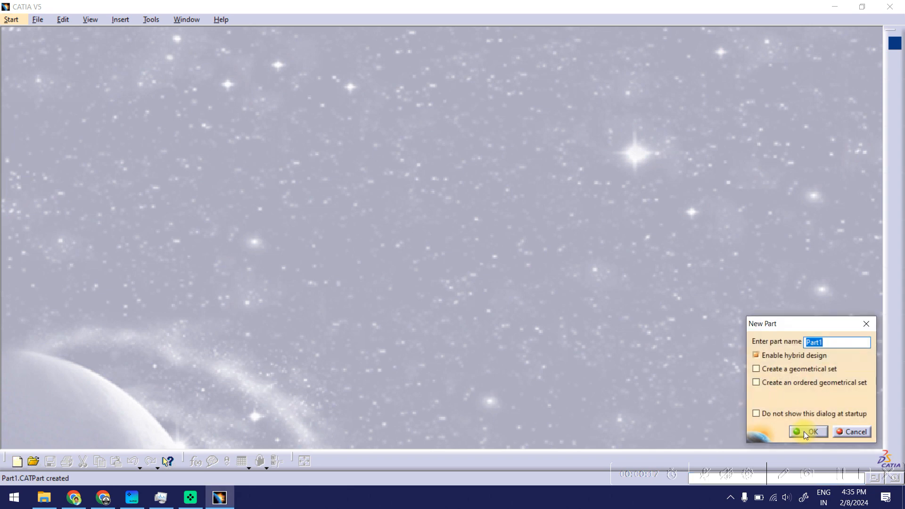
{"action": "type", "text": "par"}
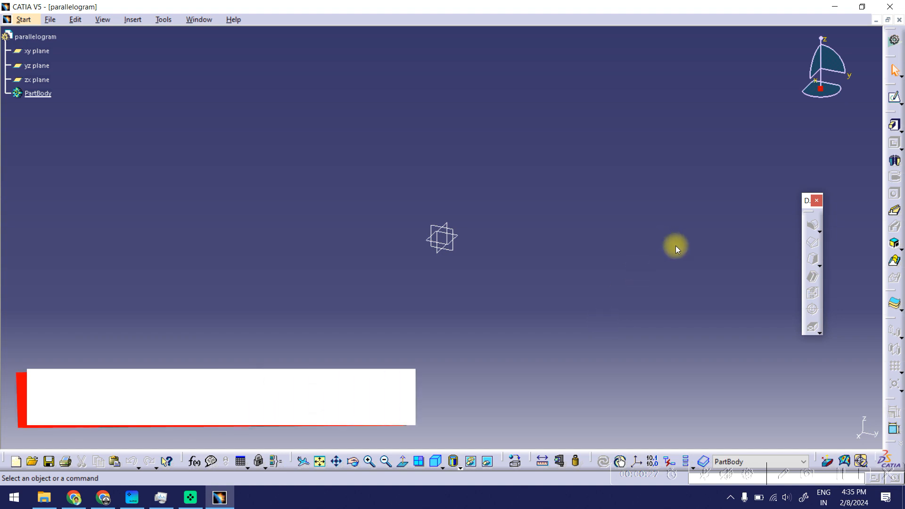
- On the yz plane, sketch a parallelogram about 31 mm high with its first corner near H 63 mm, V 32 mm
{"action": "left_click", "coordinate": [896, 100]}
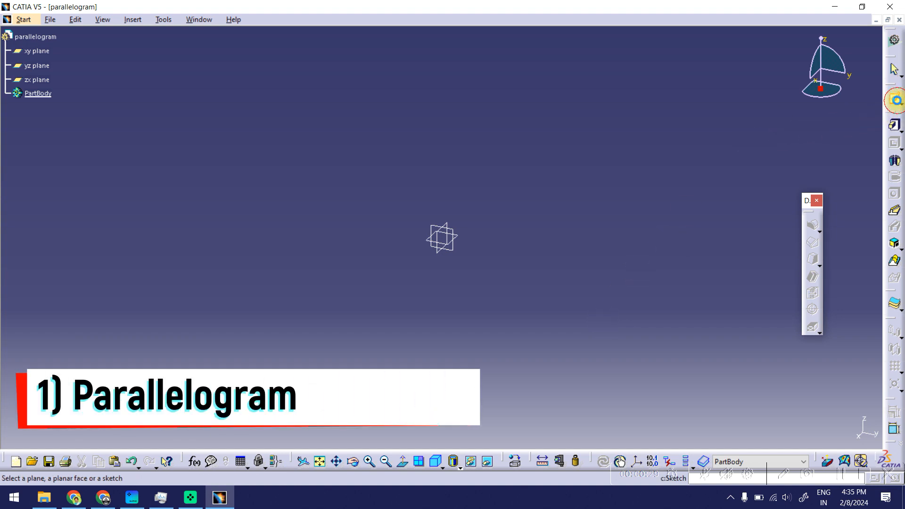
{"action": "left_click", "coordinate": [455, 251]}
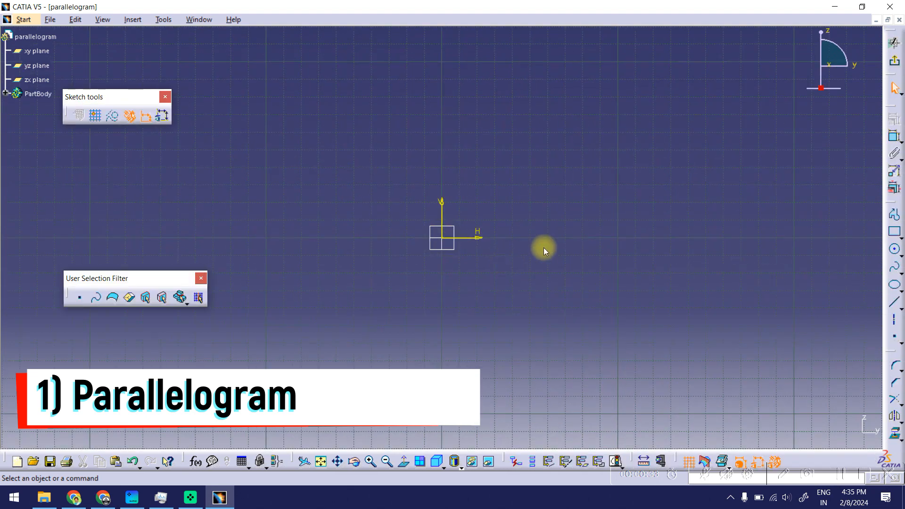
{"action": "left_click", "coordinate": [901, 241]}
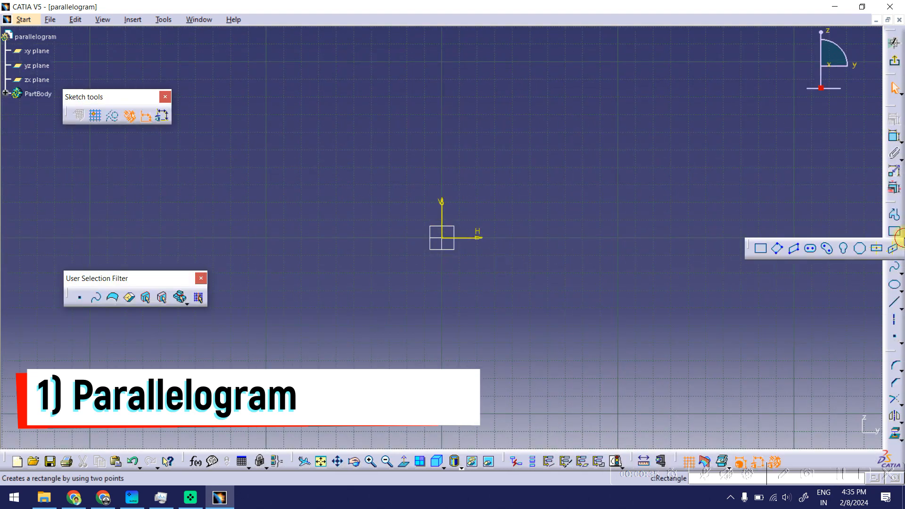
{"action": "left_click", "coordinate": [795, 250]}
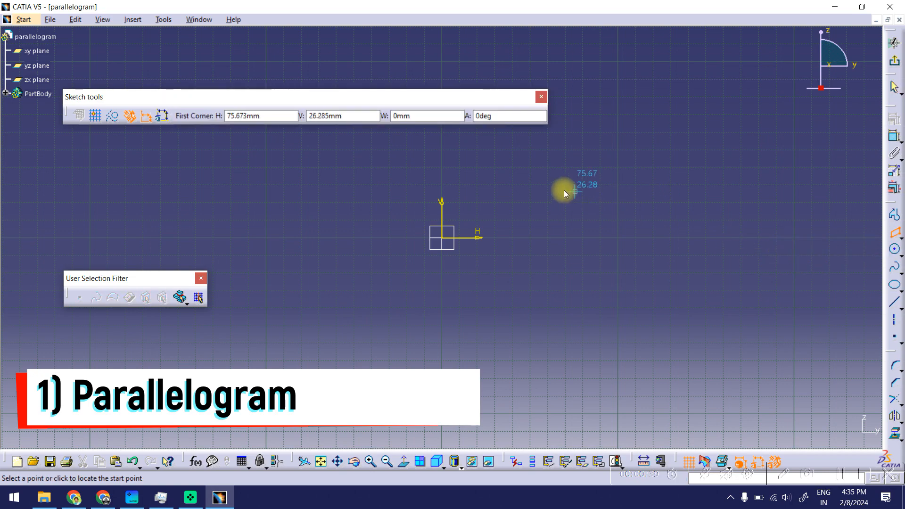
{"action": "middle_click_drag", "start_coordinate": [547, 186], "coordinate": [511, 224]}
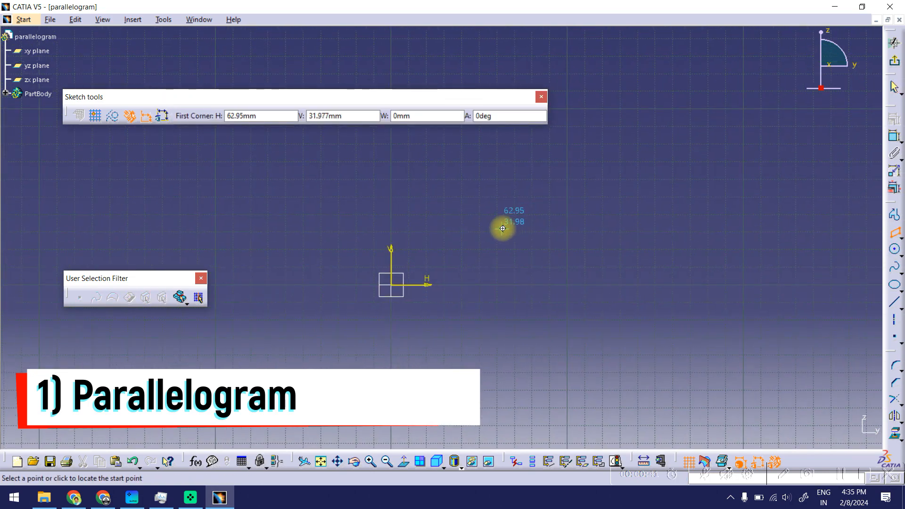
{"action": "left_click", "coordinate": [502, 229]}
{"action": "left_click", "coordinate": [605, 229]}
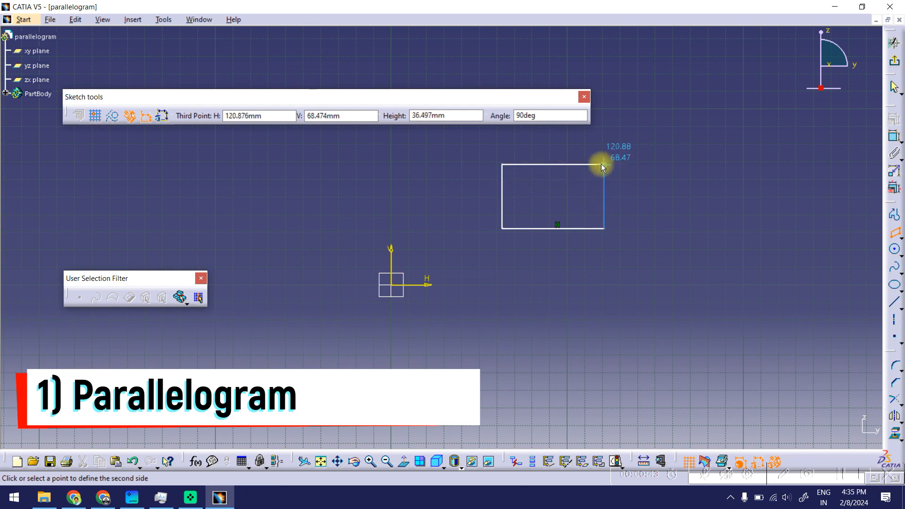
{"action": "left_click", "coordinate": [649, 175]}
{"action": "left_click", "coordinate": [673, 204]}
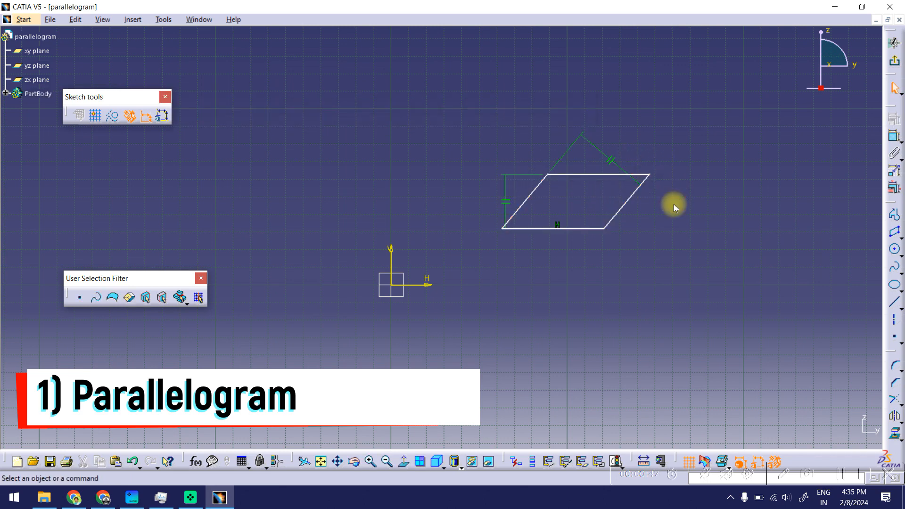
- Dimension the parallelogram's base from the horizontal axis and its lower-left corner from the vertical axis
{"action": "left_click", "coordinate": [893, 138]}
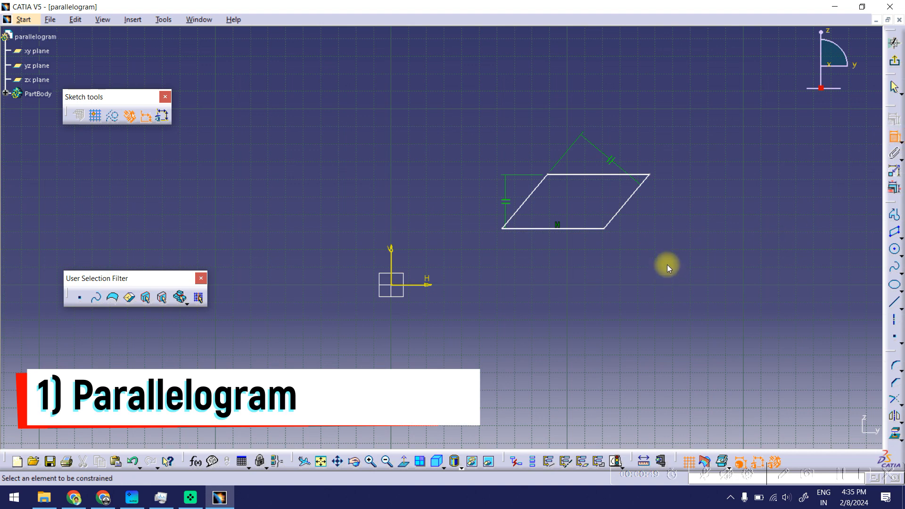
{"action": "left_click", "coordinate": [428, 284]}
{"action": "left_click", "coordinate": [525, 228]}
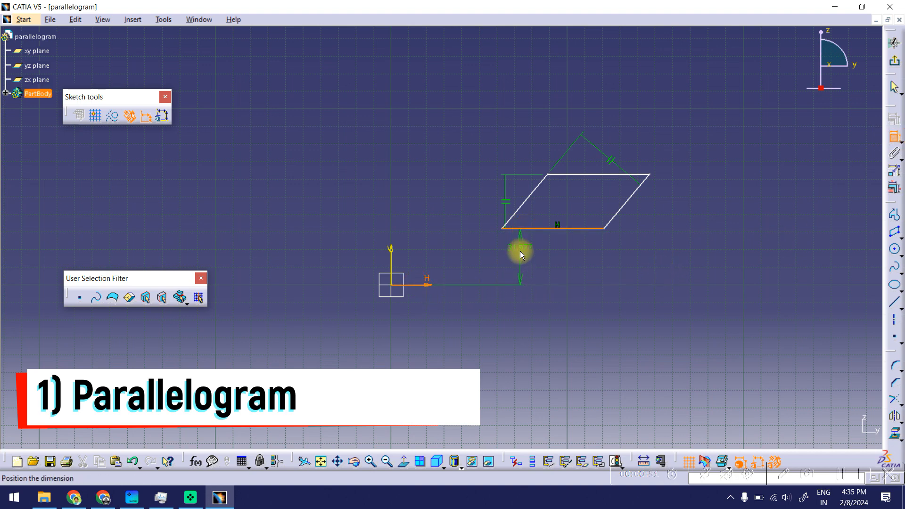
{"action": "left_click", "coordinate": [520, 251]}
{"action": "left_click", "coordinate": [392, 269]}
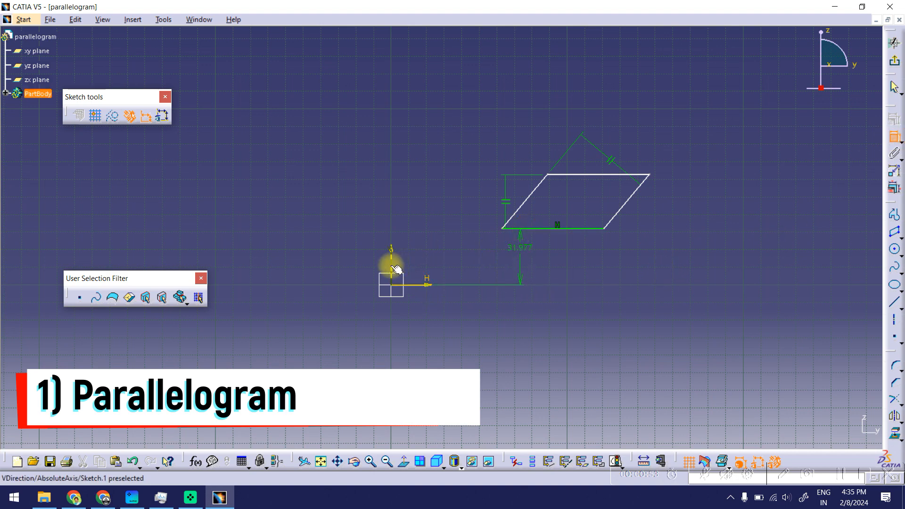
{"action": "left_click", "coordinate": [503, 229]}
{"action": "left_click", "coordinate": [438, 331]}
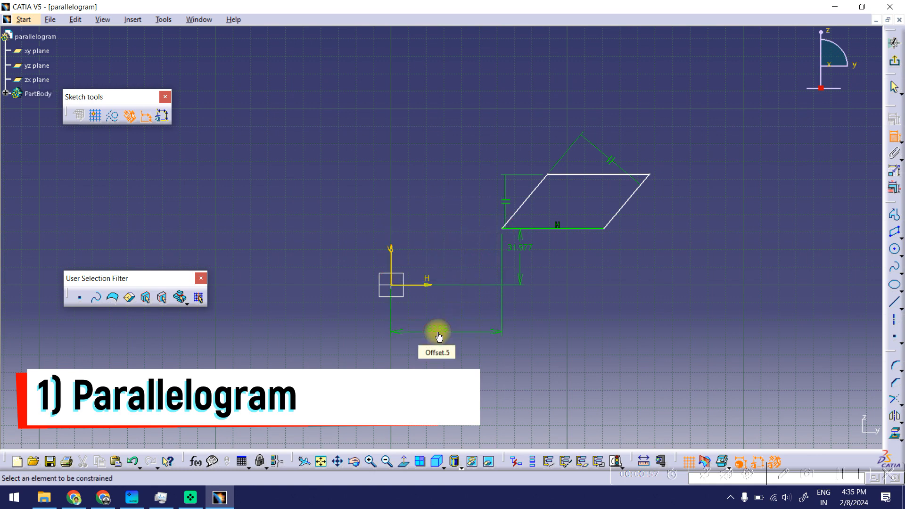
- Dimension the distance between the slanted sides, the distance between the horizontal sides, and the parallelogram's lower-left corner angle
{"action": "left_click", "coordinate": [538, 188]}
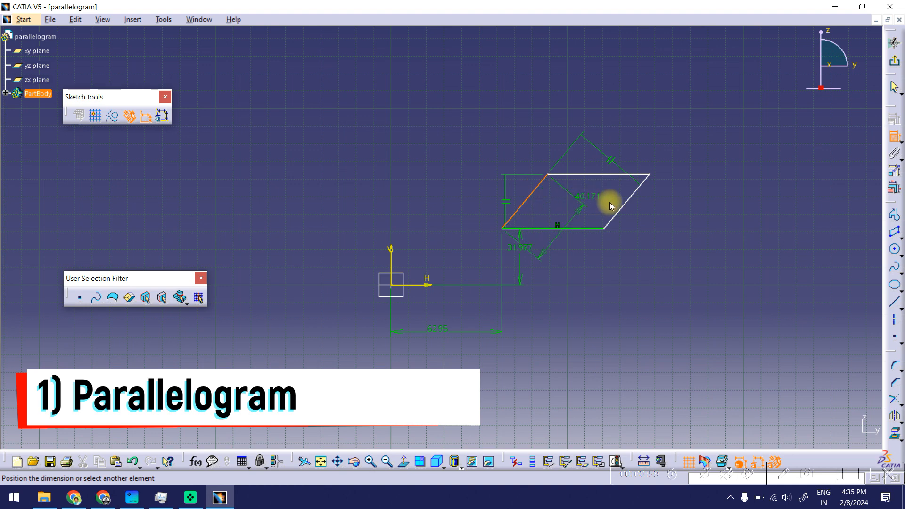
{"action": "left_click", "coordinate": [624, 205]}
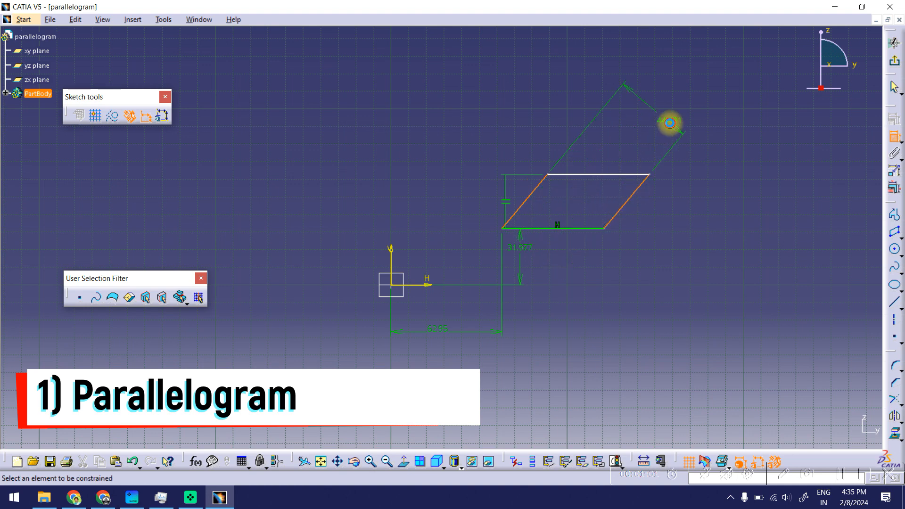
{"action": "left_click", "coordinate": [669, 123]}
{"action": "left_click", "coordinate": [598, 175]}
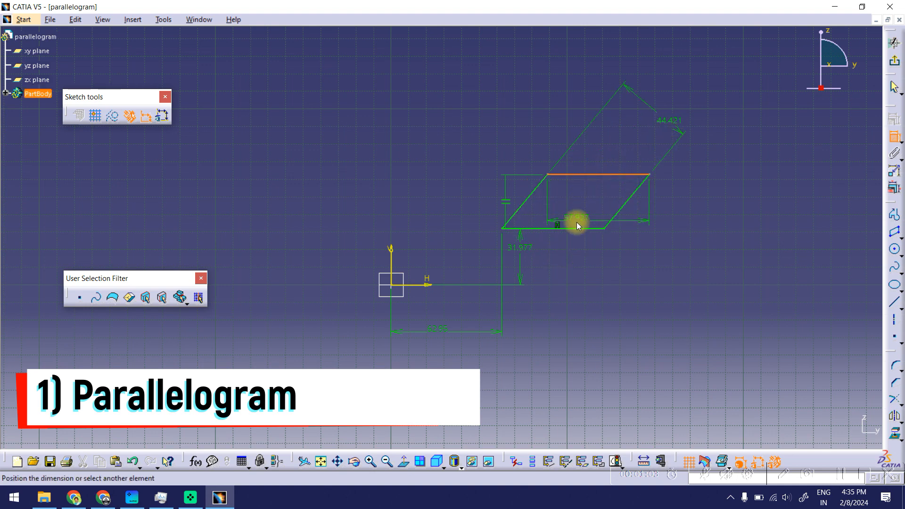
{"action": "left_click", "coordinate": [576, 229]}
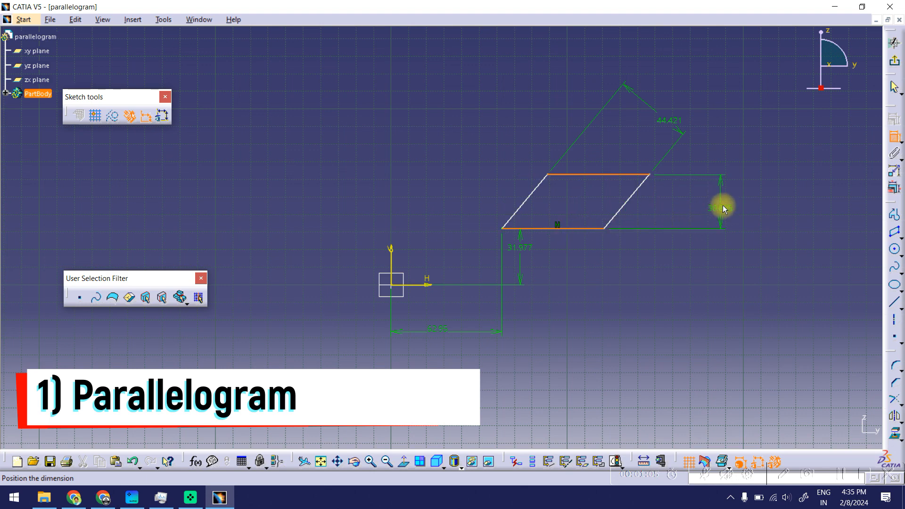
{"action": "left_click", "coordinate": [724, 205]}
{"action": "left_click", "coordinate": [543, 229]}
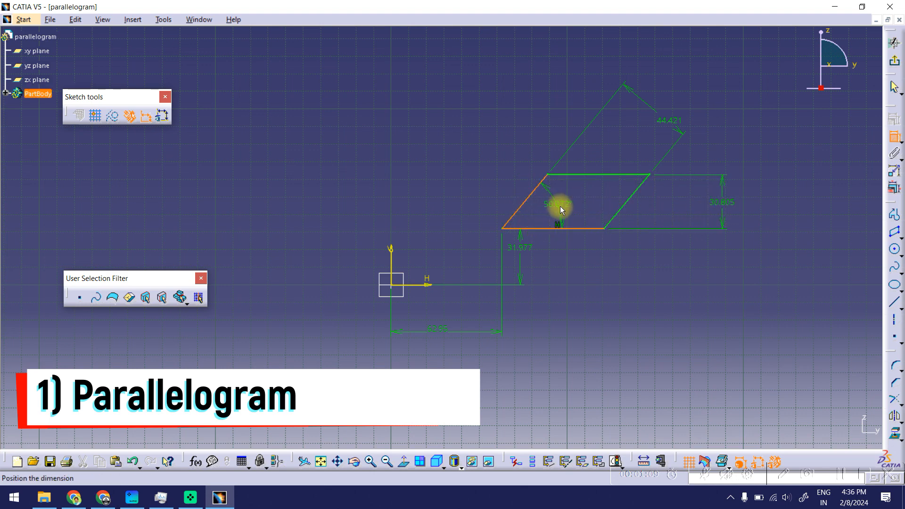
{"action": "left_click", "coordinate": [561, 211]}
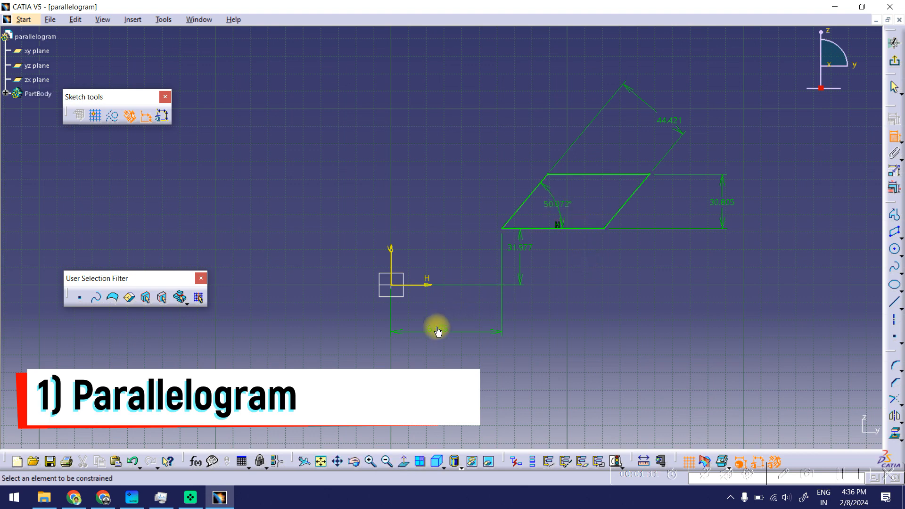
- Set the parallelogram's offsets from the vertical and horizontal axes to 25 mm each
{"action": "double_click", "coordinate": [503, 333]}
{"action": "type", "text": "25"}
{"action": "key", "text": "Return"}
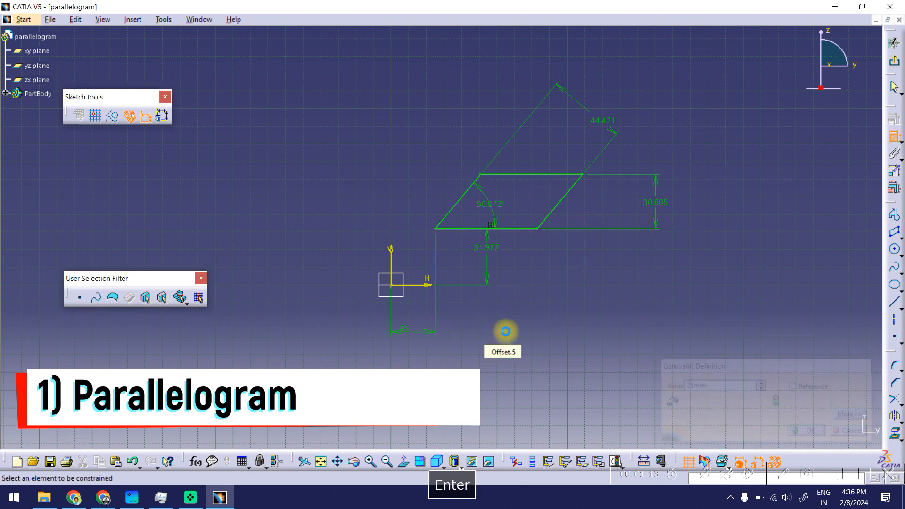
{"action": "double_click", "coordinate": [486, 247]}
{"action": "type", "text": "25"}
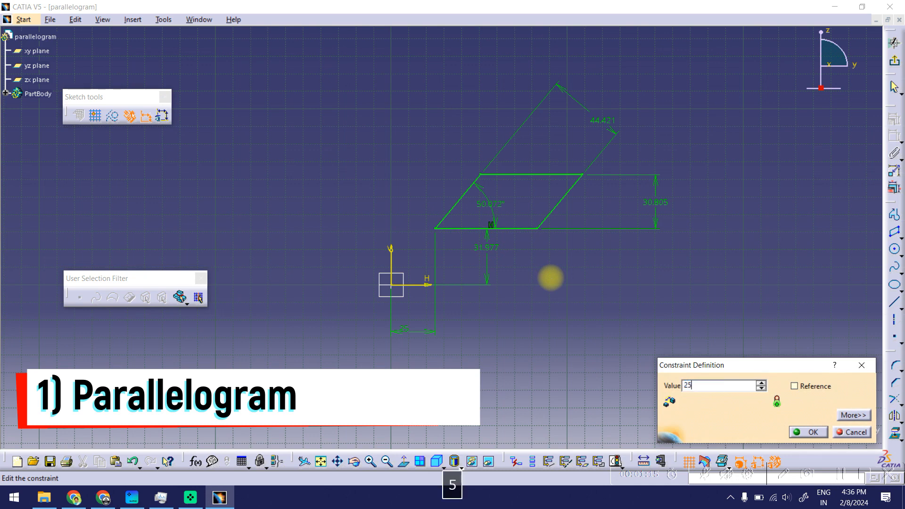
{"action": "key", "text": "Return"}
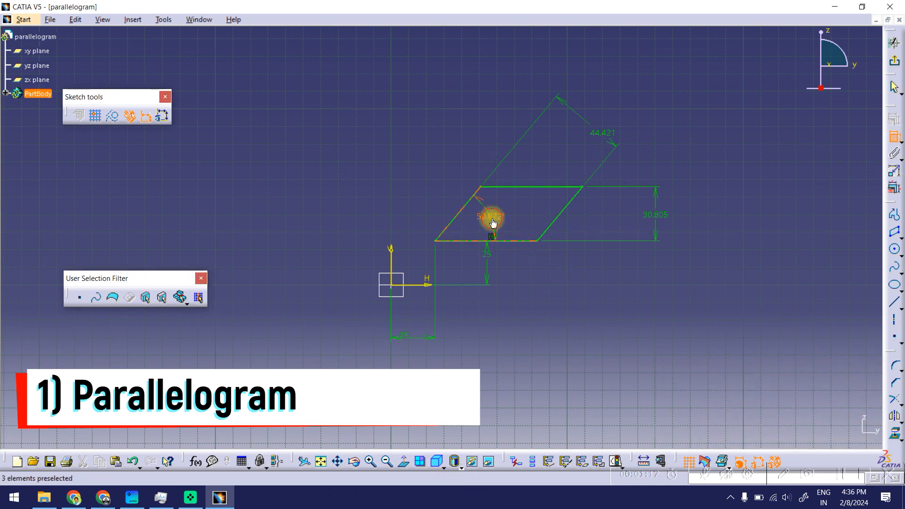
- Set the parallelogram's lower-left corner angle to 45 degrees
{"action": "double_click", "coordinate": [494, 223]}
{"action": "type", "text": "45"}
{"action": "key", "text": "Return"}
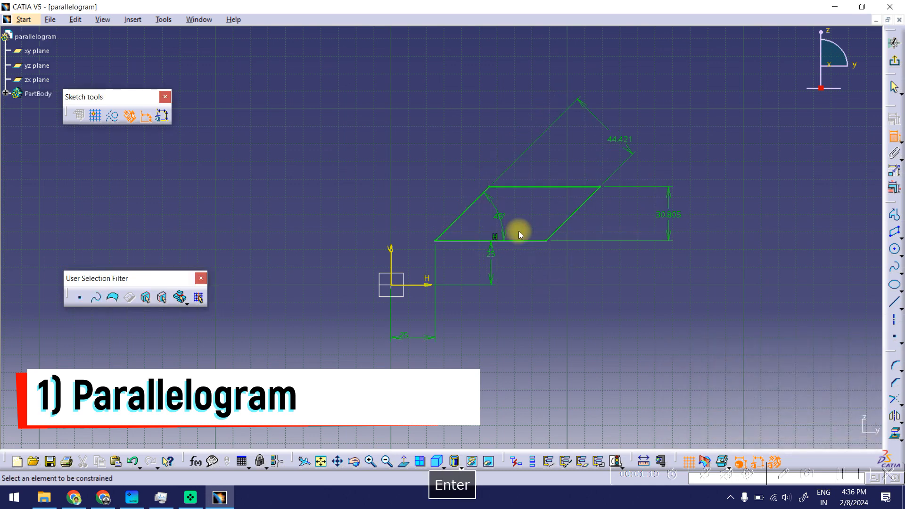
- Set the distance between the slanted sides and the distance between the horizontal sides to 60 mm each
{"action": "double_click", "coordinate": [615, 146]}
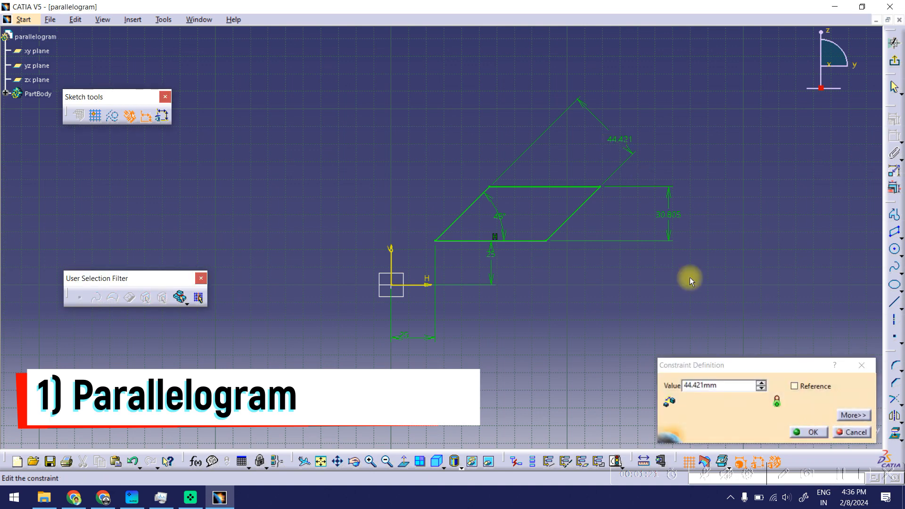
{"action": "double_click", "coordinate": [722, 387]}
{"action": "type", "text": "60"}
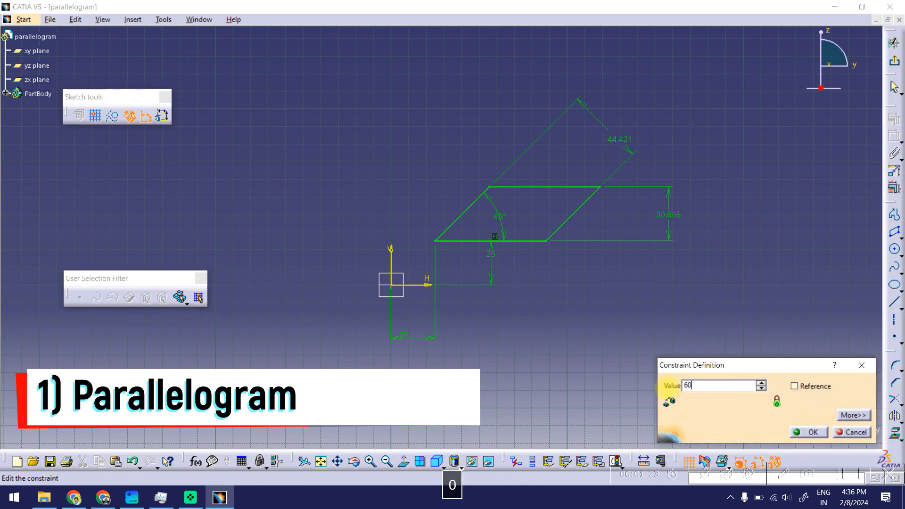
{"action": "key", "text": "Return"}
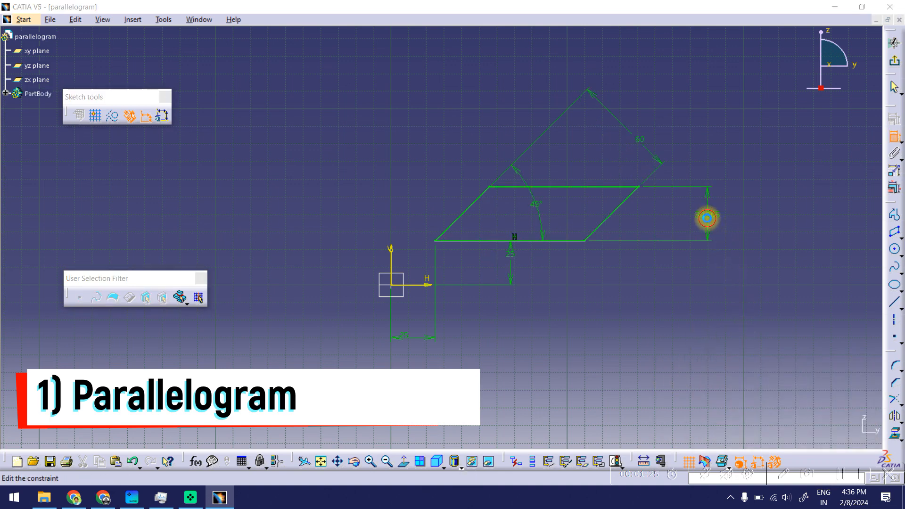
{"action": "double_click", "coordinate": [707, 215]}
{"action": "type", "text": "60"}
{"action": "key", "text": "Return"}
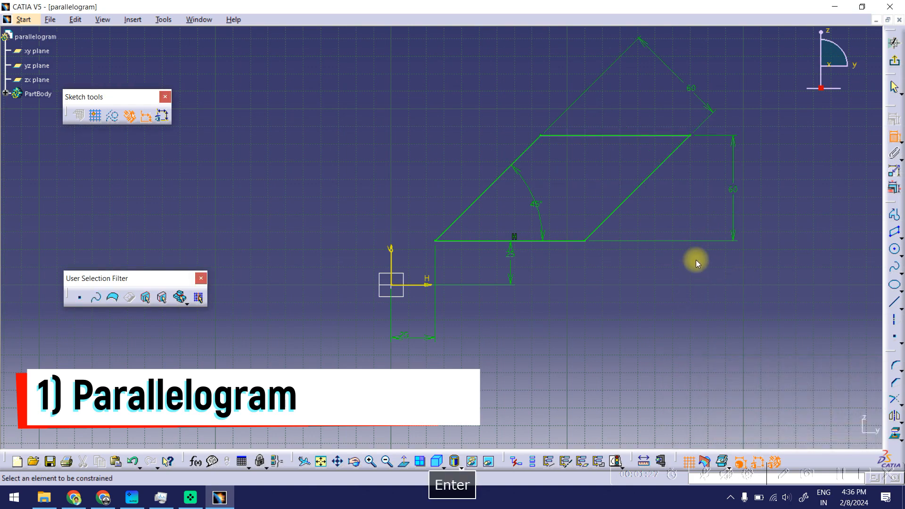
- Change the parallelogram's lower-left corner angle to 60 degrees
{"action": "middle_click_drag", "start_coordinate": [694, 260], "coordinate": [643, 295]}
{"action": "double_click", "coordinate": [494, 238]}
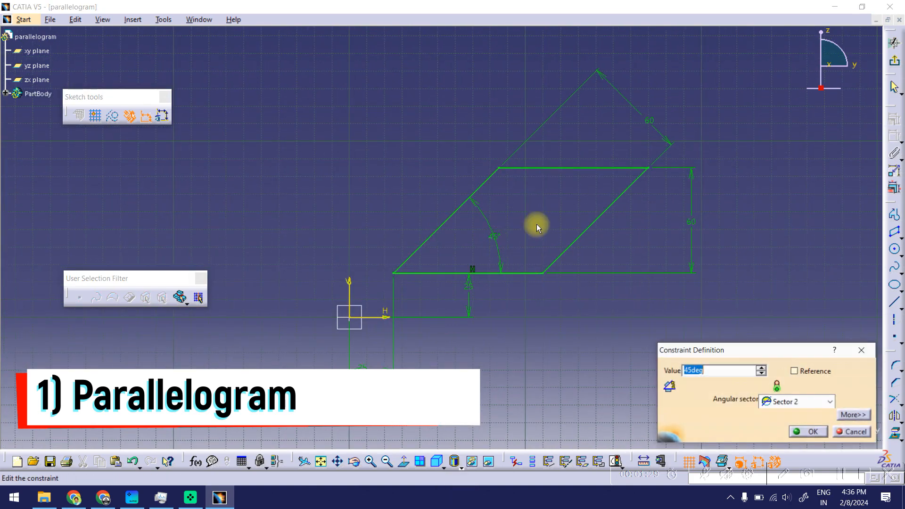
{"action": "type", "text": "60"}
{"action": "key", "text": "Return"}
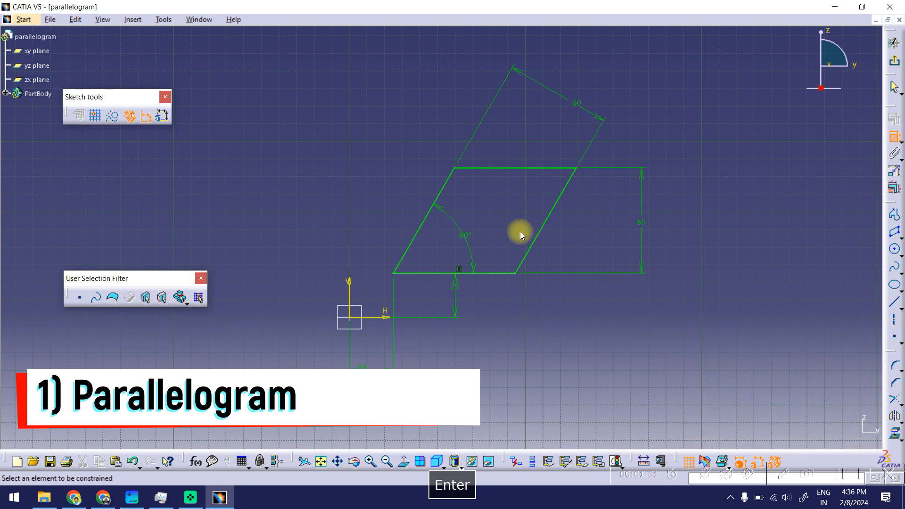
- Set the parallelogram's corner angle to 50 degrees and exit the sketch
{"action": "double_click", "coordinate": [490, 234]}
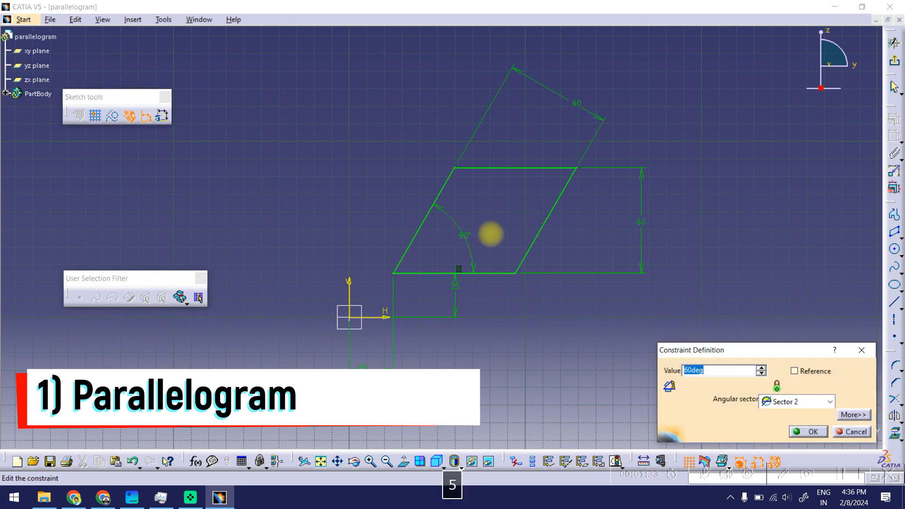
{"action": "type", "text": "50"}
{"action": "key", "text": "Return"}
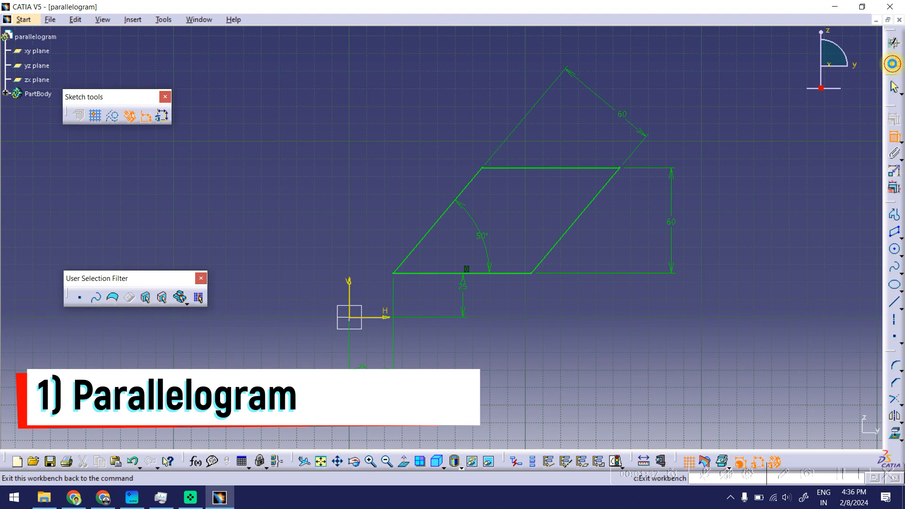
{"action": "left_click", "coordinate": [892, 64]}
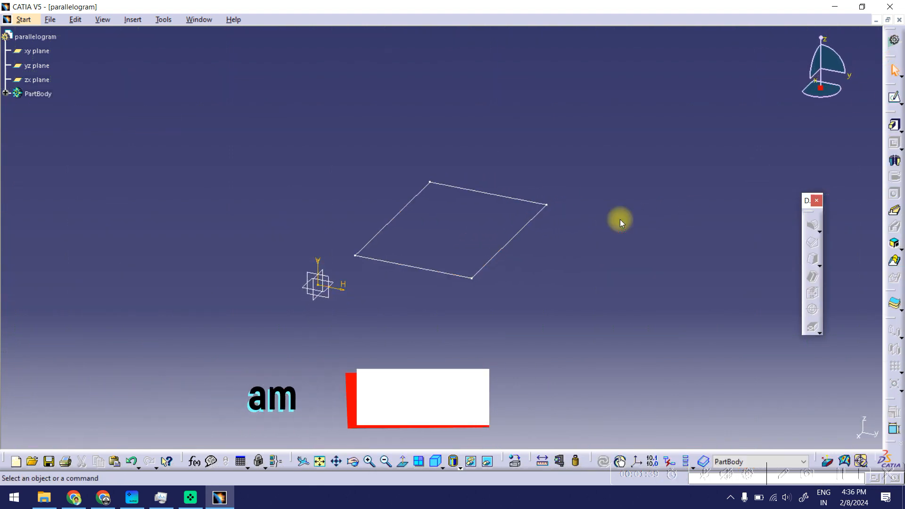
- Create a positioned sketch on the xy plane with implicit origin and orientation
{"action": "left_click", "coordinate": [900, 104]}
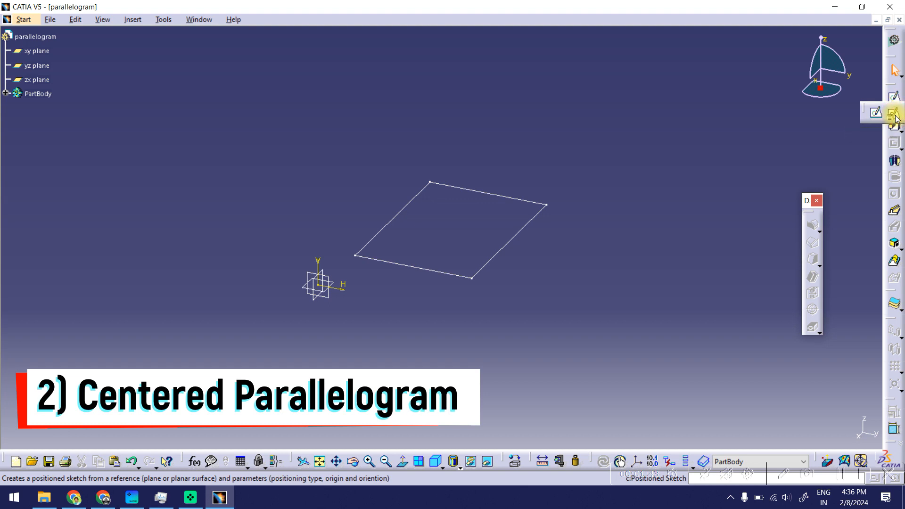
{"action": "left_click", "coordinate": [894, 115]}
{"action": "left_click", "coordinate": [339, 286]}
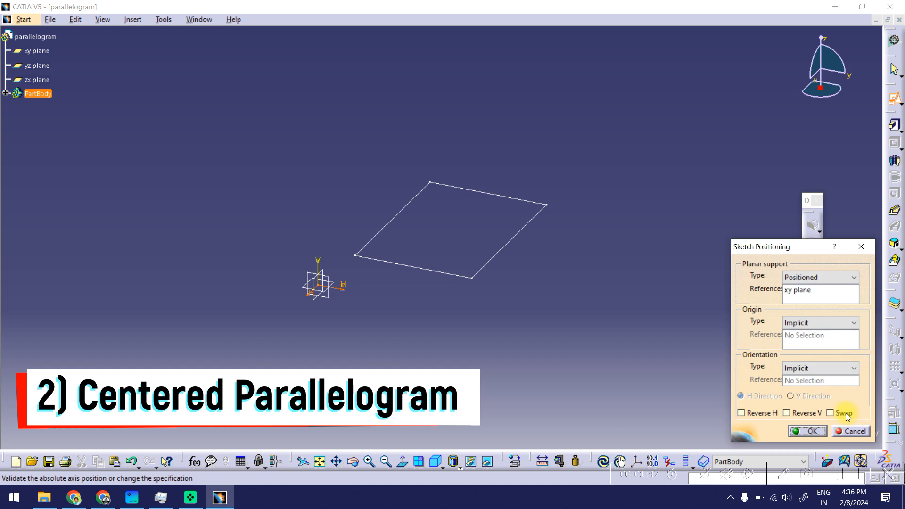
{"action": "left_click", "coordinate": [808, 431]}
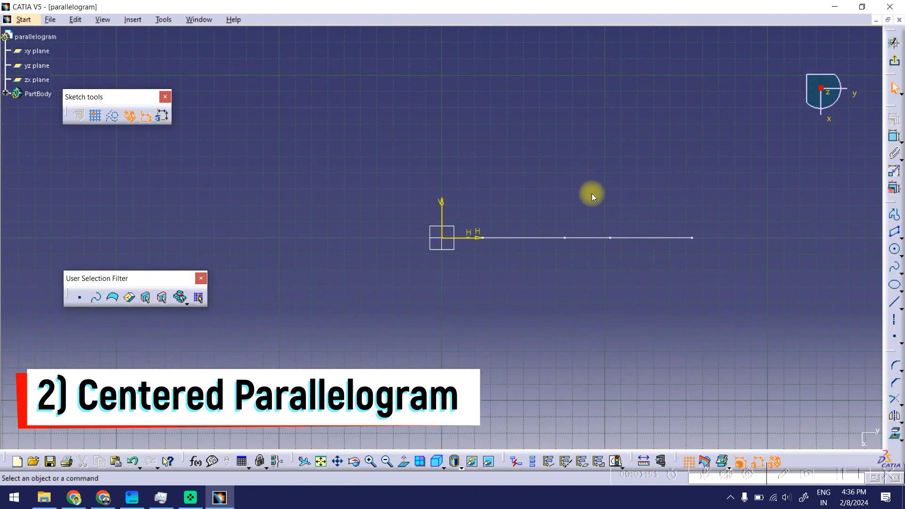
- Sketch two connected lines about 16 mm and 17 mm long, meeting at about 81 degrees, and delete the extra third segment
{"action": "middle_click_drag", "start_coordinate": [568, 146], "coordinate": [496, 198]}
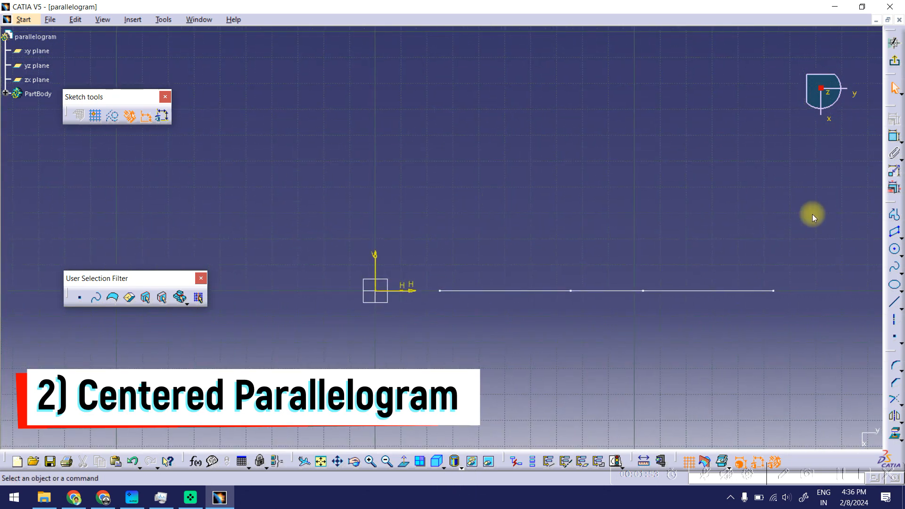
{"action": "left_click", "coordinate": [900, 239]}
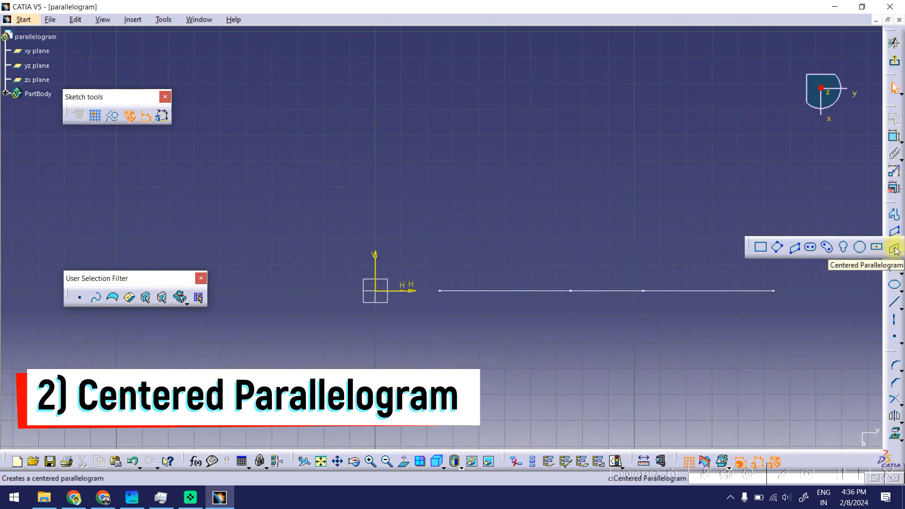
{"action": "left_click", "coordinate": [896, 250]}
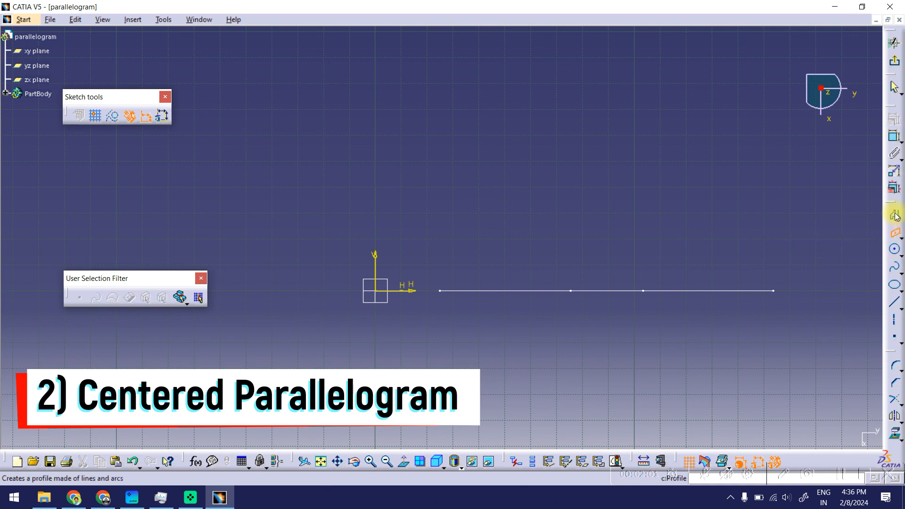
{"action": "left_click", "coordinate": [896, 235]}
{"action": "left_click", "coordinate": [542, 138]}
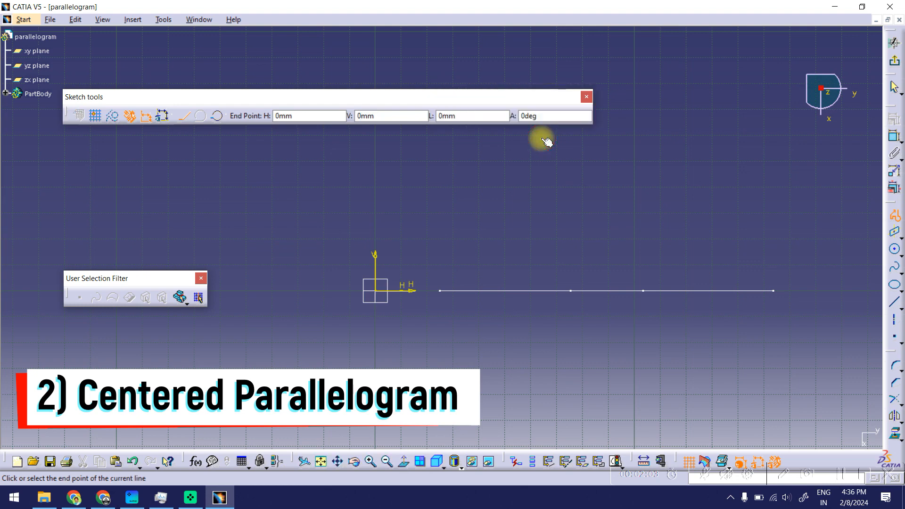
{"action": "left_click", "coordinate": [513, 171]}
{"action": "left_click", "coordinate": [552, 193]}
{"action": "left_click", "coordinate": [590, 171]}
{"action": "mouse_move", "coordinate": [622, 141]}
{"action": "middle_mouse_down"}
{"action": "mouse_move", "coordinate": [598, 188]}
{"action": "mouse_move", "coordinate": [593, 181]}
{"action": "middle_mouse_up"}
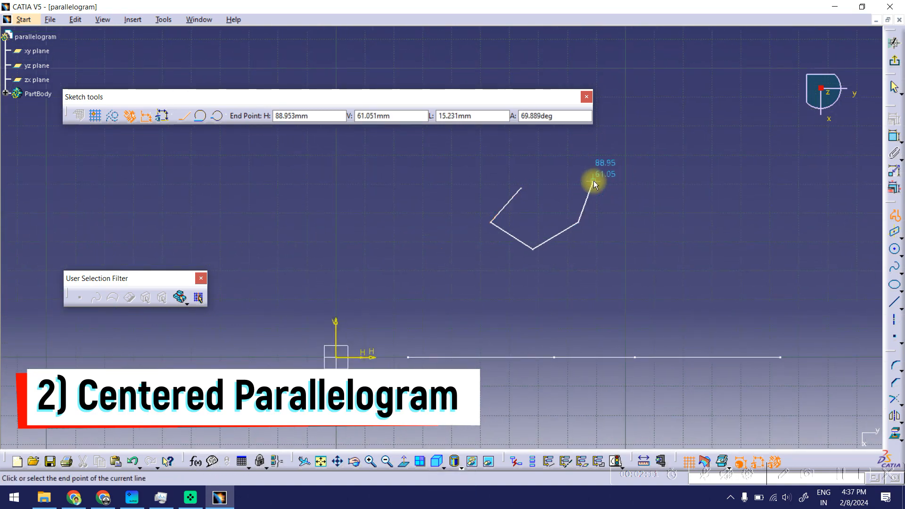
{"action": "key", "text": "Escape"}
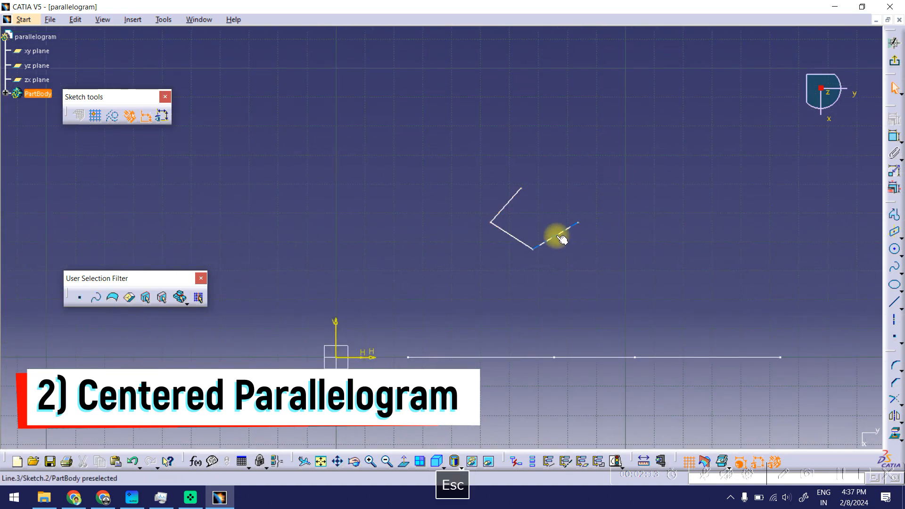
{"action": "left_click", "coordinate": [562, 238]}
{"action": "key", "text": "Delete"}
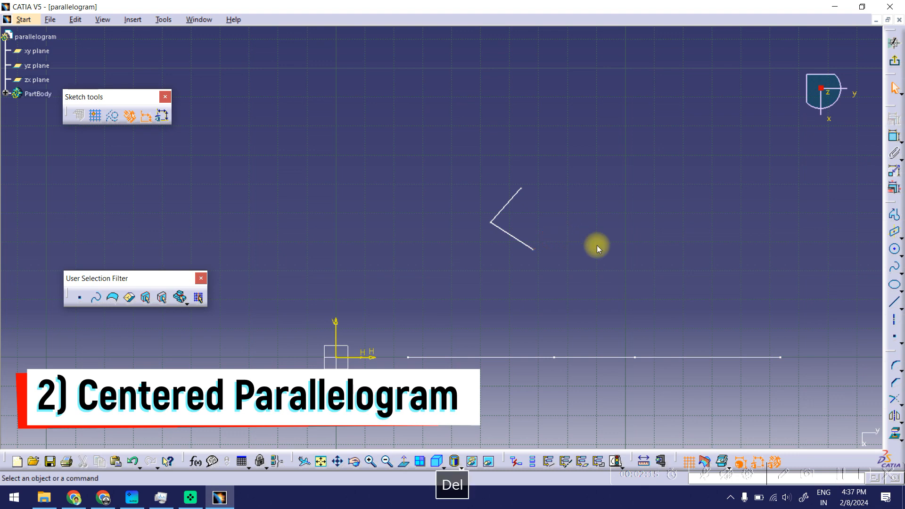
- Dimension the lengths of the two connected lines and the angle between them
{"action": "left_click", "coordinate": [894, 136]}
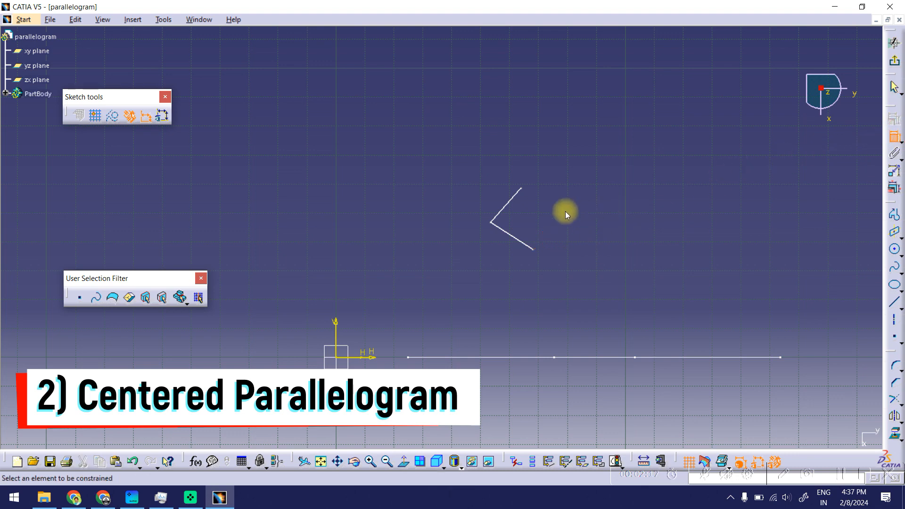
{"action": "left_click", "coordinate": [511, 210]}
{"action": "left_click", "coordinate": [476, 174]}
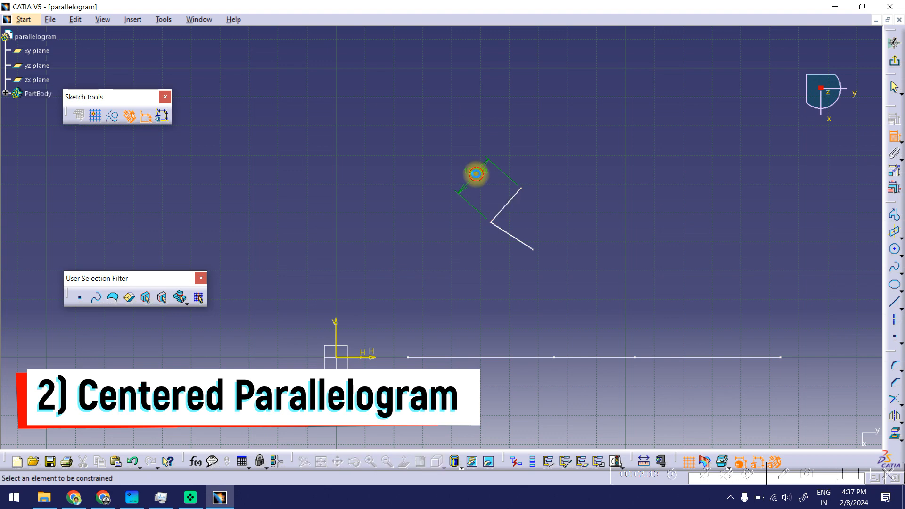
{"action": "left_click", "coordinate": [510, 234]}
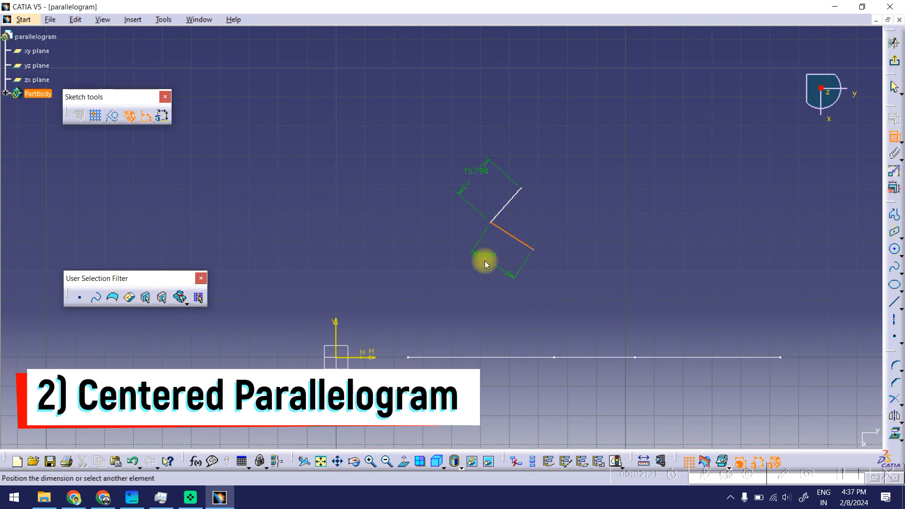
{"action": "left_click", "coordinate": [488, 266]}
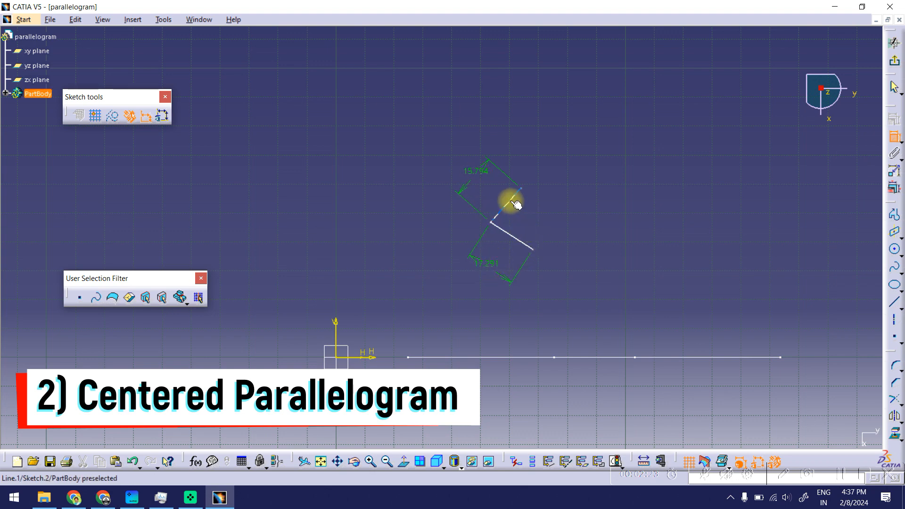
{"action": "left_click", "coordinate": [518, 240]}
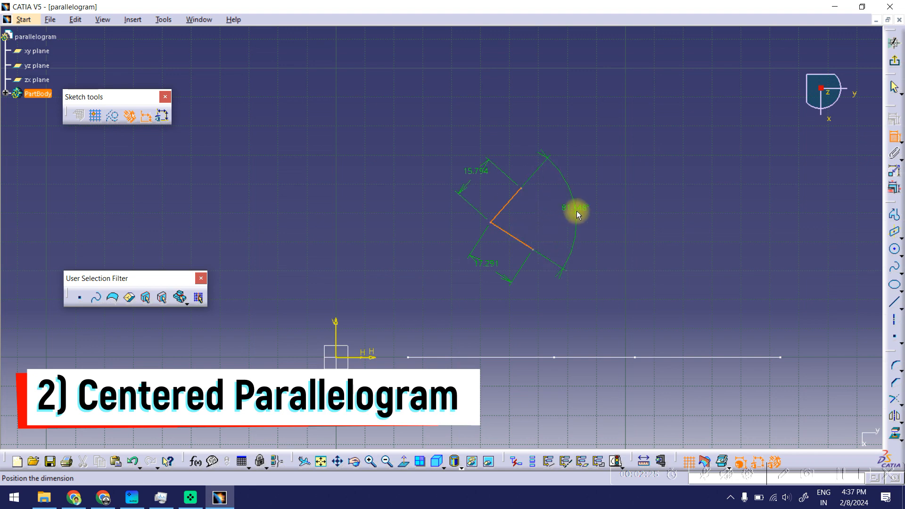
{"action": "left_click", "coordinate": [578, 215]}
- Dimension the shared vertex's distances from the V axis and the H axis
{"action": "left_click", "coordinate": [338, 335]}
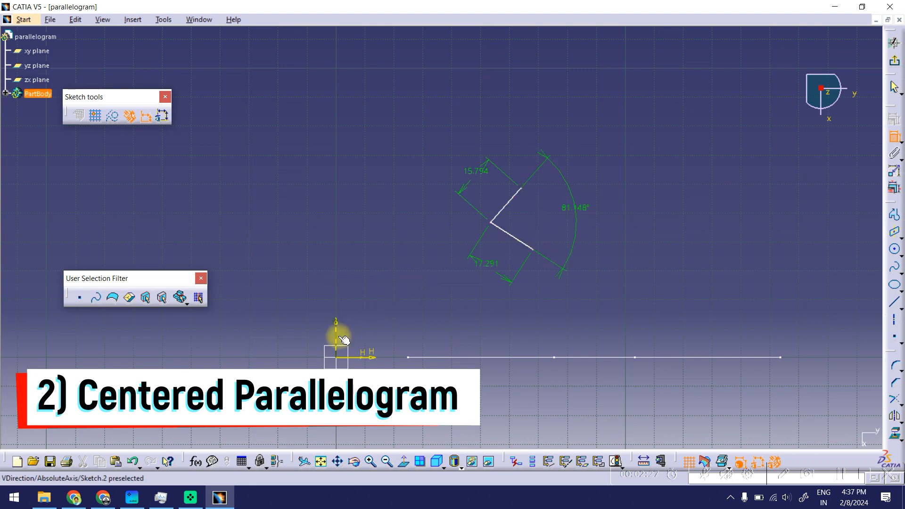
{"action": "left_click", "coordinate": [491, 224]}
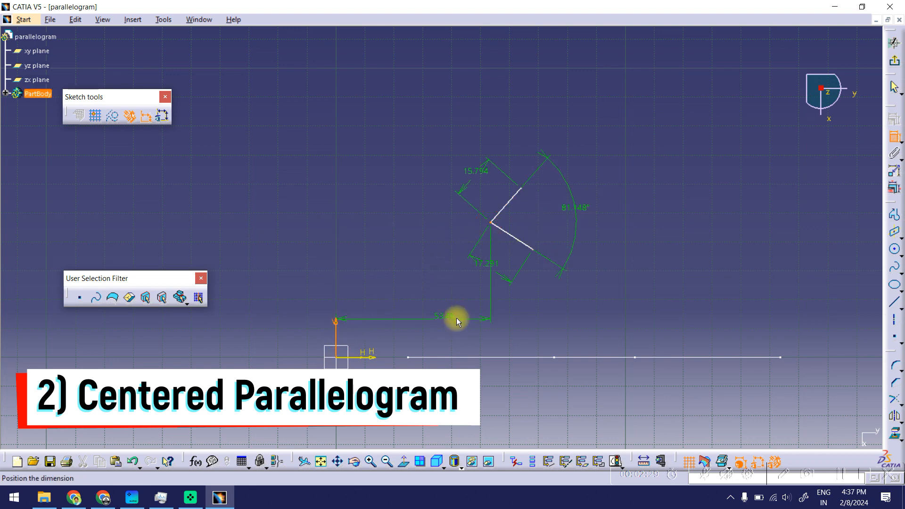
{"action": "left_click", "coordinate": [389, 401]}
{"action": "left_click", "coordinate": [368, 358]}
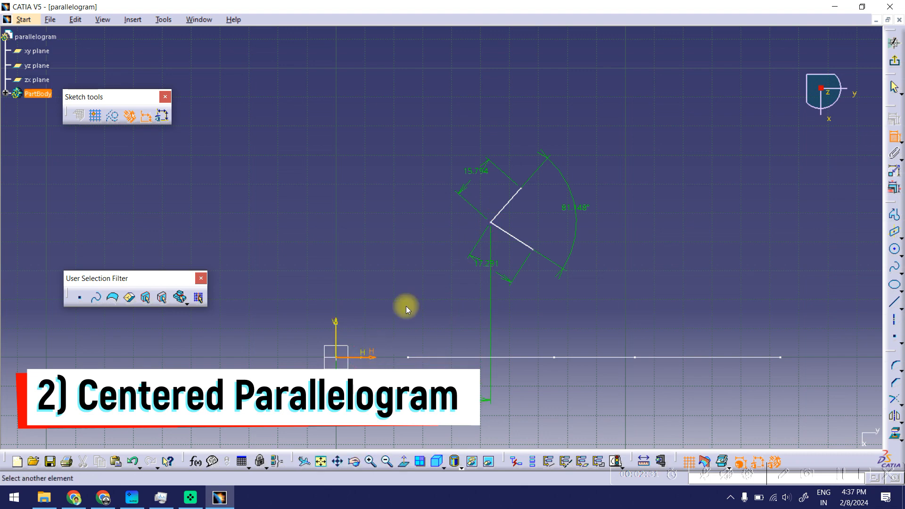
{"action": "left_click", "coordinate": [489, 224]}
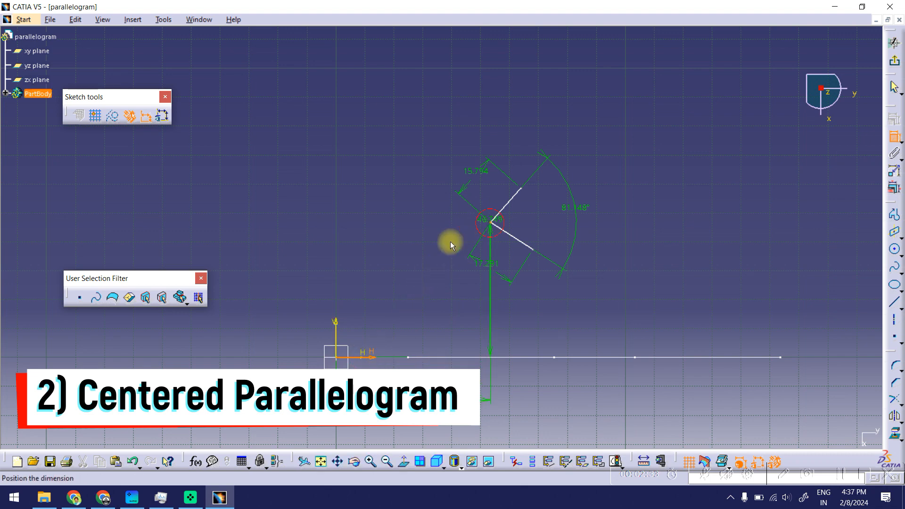
- Set the vertex's distances from the H axis and the V axis to 45 mm each
{"action": "double_click", "coordinate": [281, 273]}
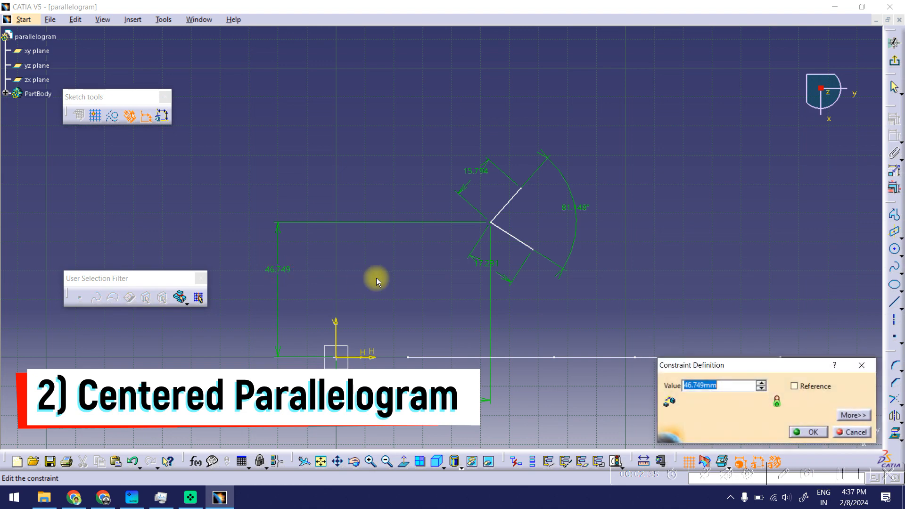
{"action": "type", "text": "45"}
{"action": "key", "text": "Return"}
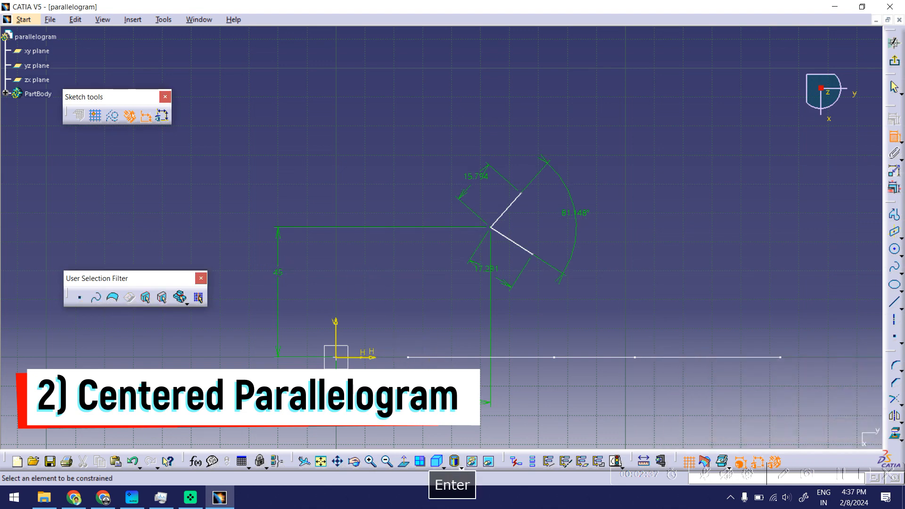
{"action": "double_click", "coordinate": [413, 402]}
{"action": "type", "text": "45"}
{"action": "key", "text": "Return"}
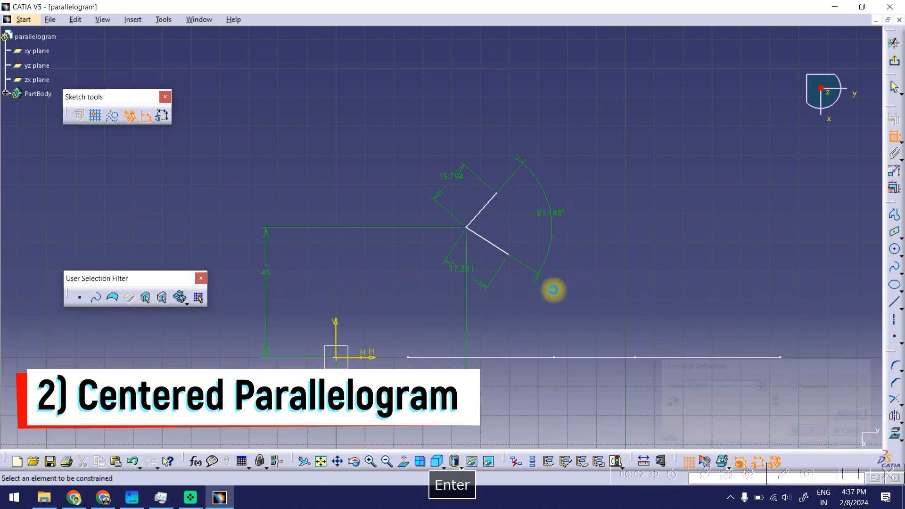
- Set both line lengths to 15 mm and the angle between the lines to 60 degrees
{"action": "double_click", "coordinate": [442, 187]}
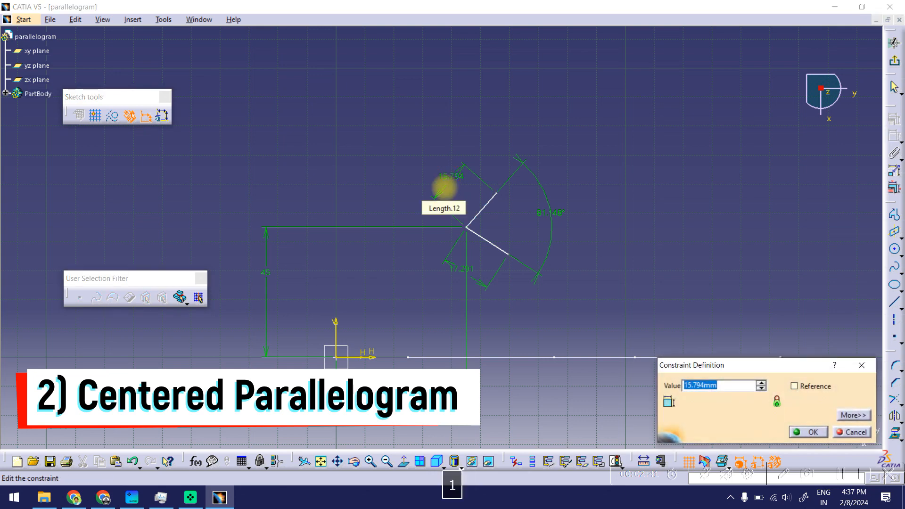
{"action": "type", "text": "15"}
{"action": "key", "text": "Return"}
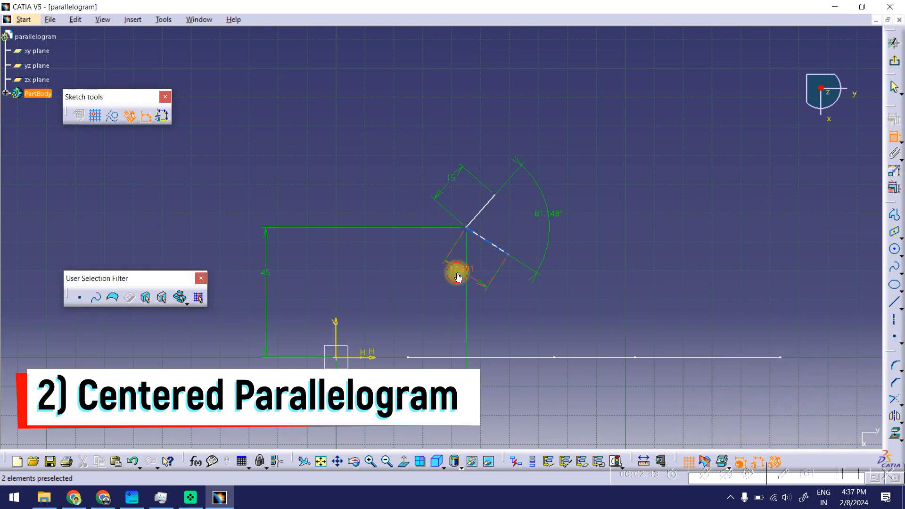
{"action": "double_click", "coordinate": [458, 277]}
{"action": "type", "text": "15"}
{"action": "key", "text": "Return"}
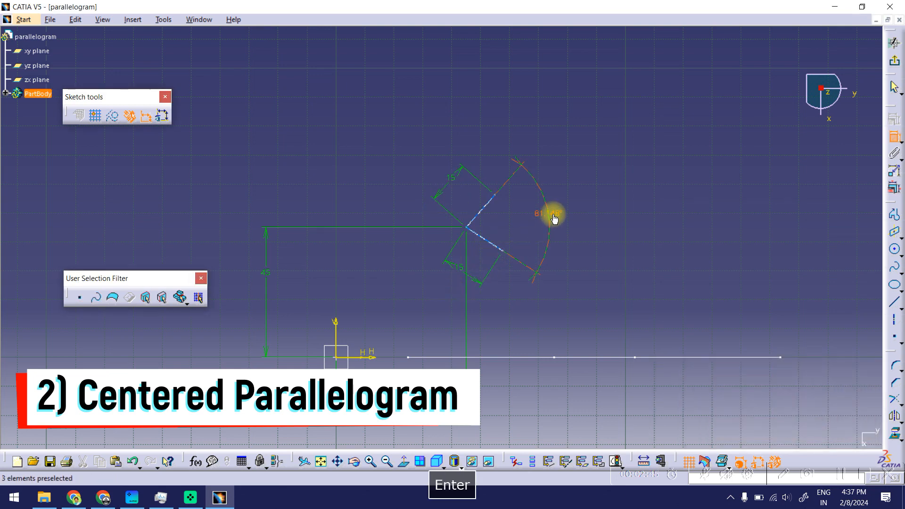
{"action": "double_click", "coordinate": [554, 215]}
{"action": "type", "text": "60"}
{"action": "key", "text": "Return"}
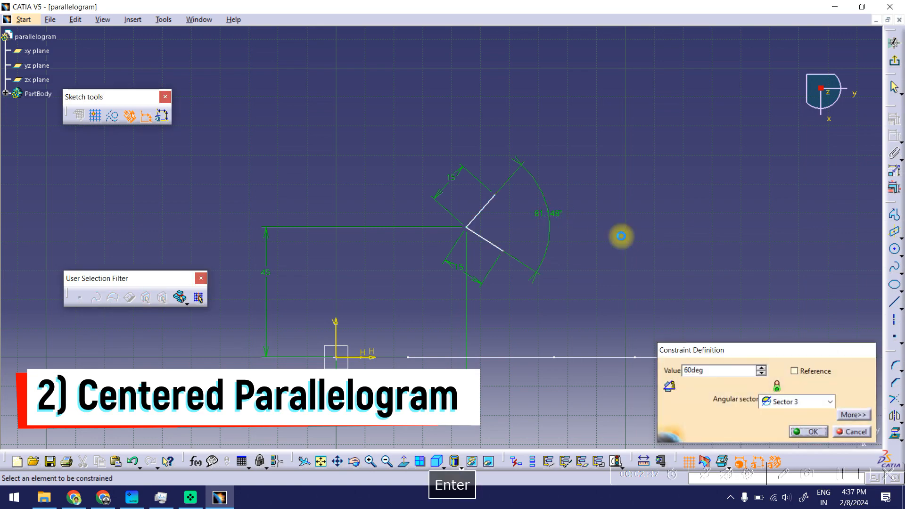
- Add an angle constraint of 30 degrees between the H axis and the lower slanted line
{"action": "middle_click_drag", "start_coordinate": [555, 162], "coordinate": [511, 151], "text": "ctrl"}
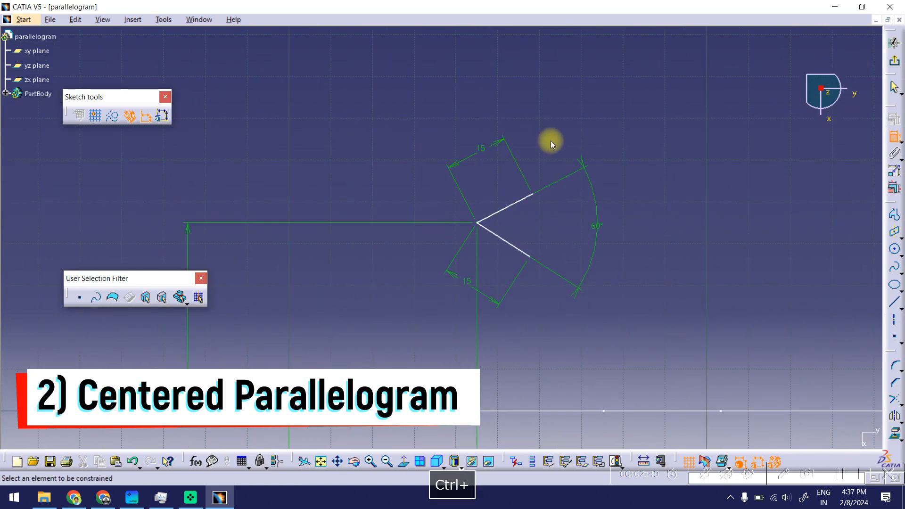
{"action": "mouse_move", "coordinate": [670, 155]}
{"action": "middle_mouse_down"}
{"action": "mouse_move", "coordinate": [675, 120]}
{"action": "mouse_move", "coordinate": [670, 142]}
{"action": "middle_mouse_up"}
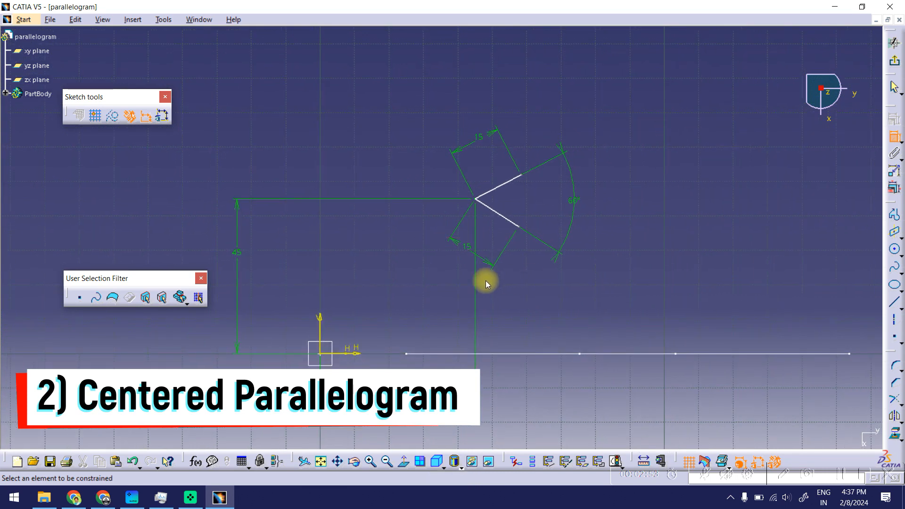
{"action": "left_click", "coordinate": [347, 354]}
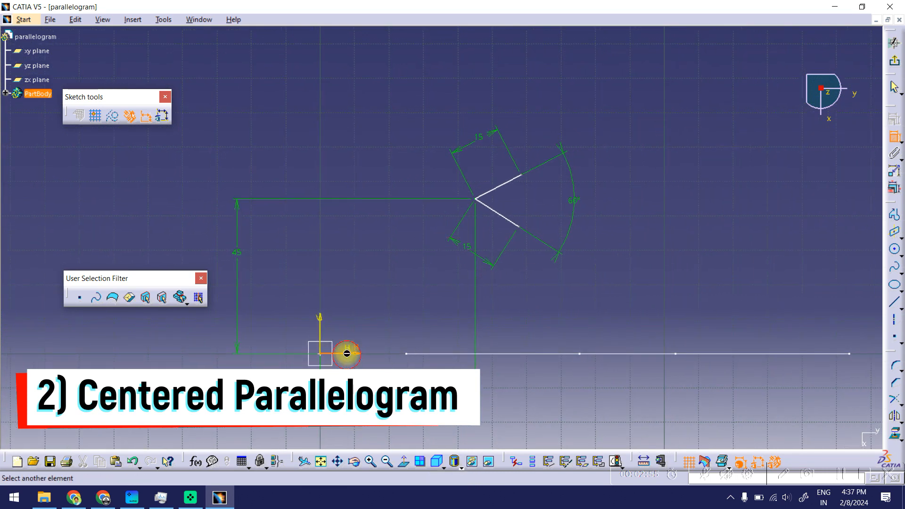
{"action": "left_click", "coordinate": [499, 222]}
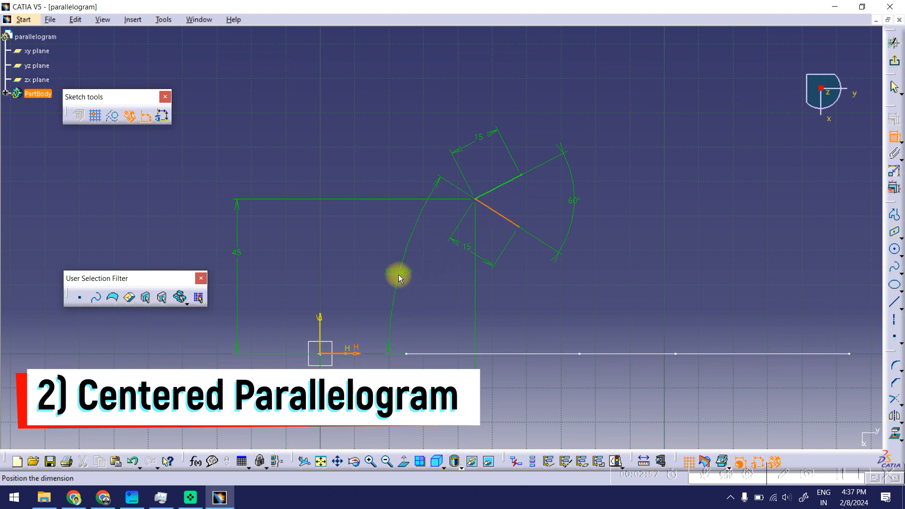
{"action": "left_click", "coordinate": [398, 274]}
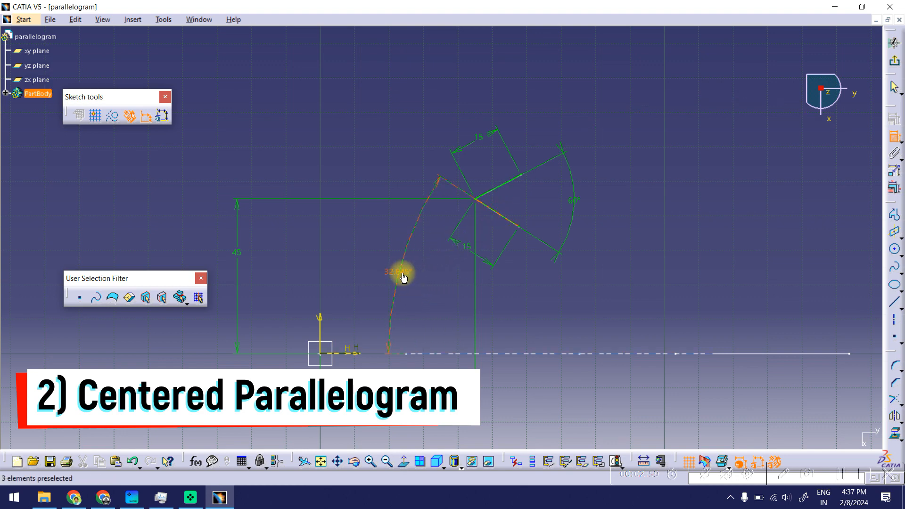
{"action": "type", "text": "30"}
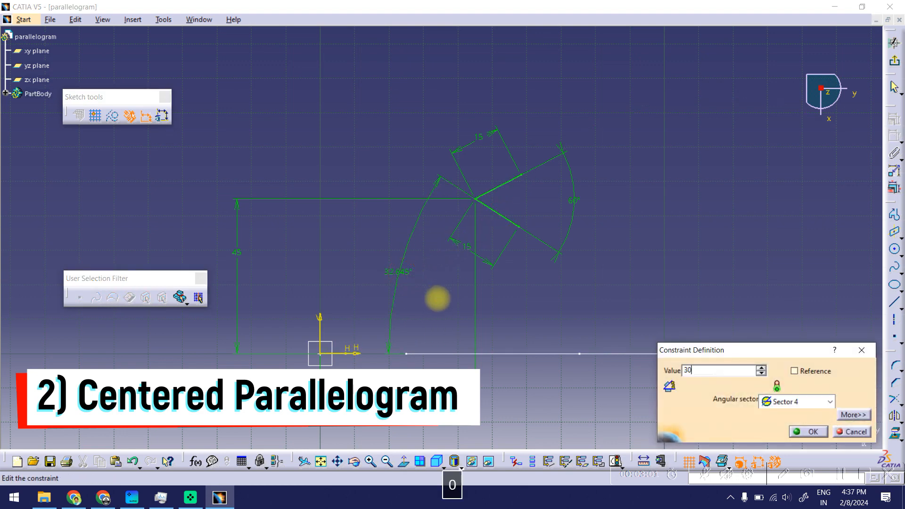
{"action": "key", "text": "Return"}
{"action": "middle_click_drag", "start_coordinate": [632, 255], "coordinate": [628, 235], "text": "ctrl"}
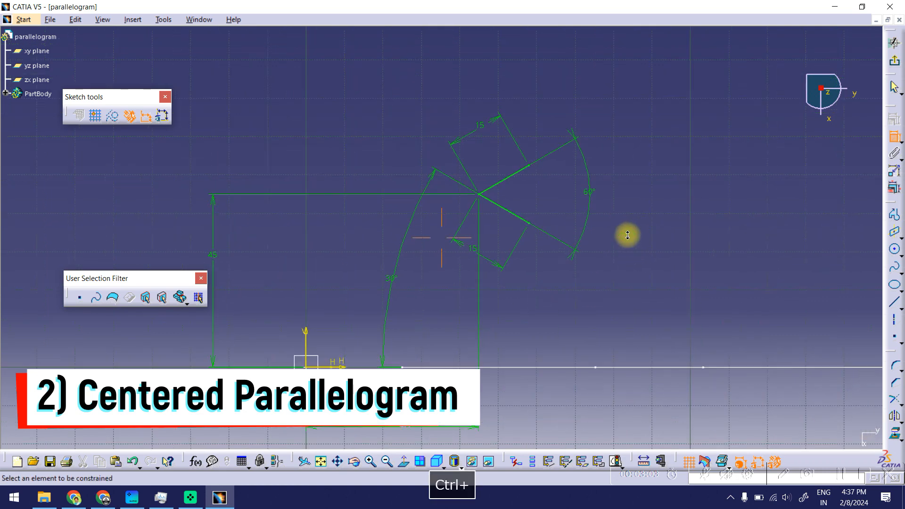
{"action": "key", "text": "Escape"}
{"action": "right_click", "coordinate": [504, 181]}
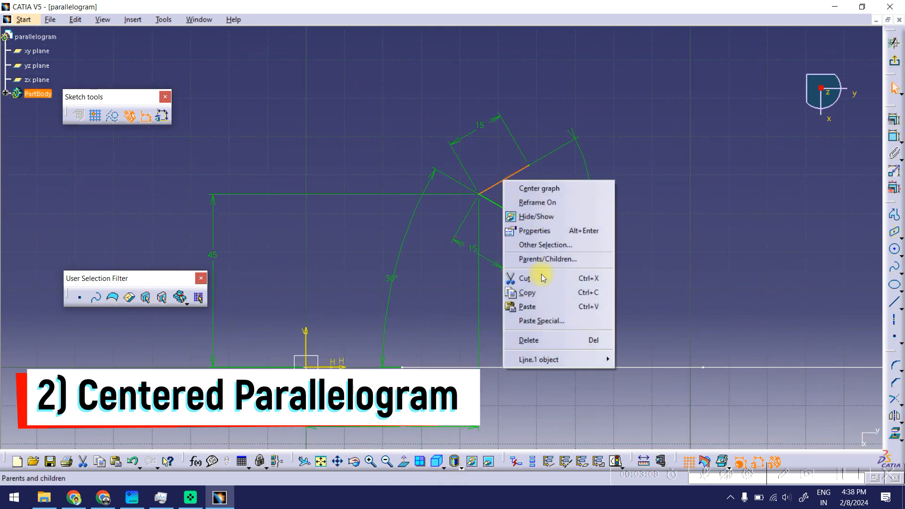
{"action": "mouse_move", "coordinate": [541, 360]}
{"action": "left_click", "coordinate": [639, 349]}
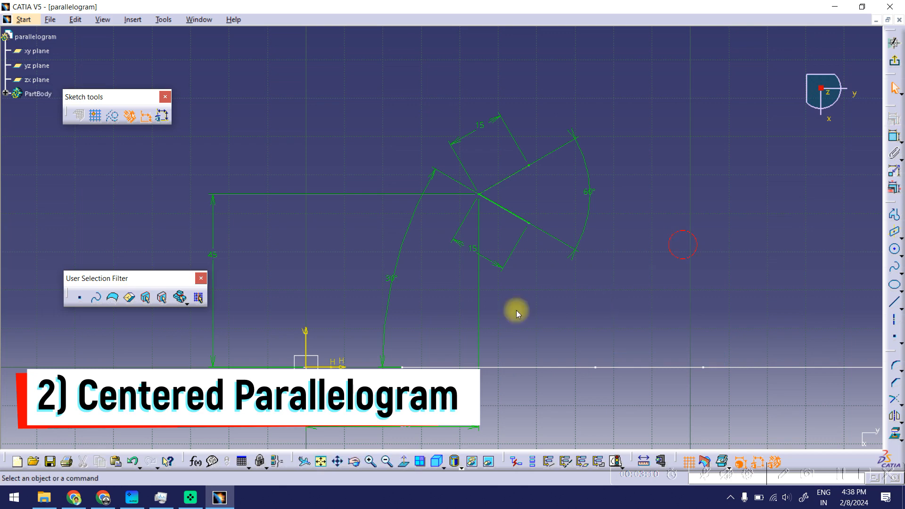
- Change the lower slanted reference line to a construction element
{"action": "right_click", "coordinate": [506, 208]}
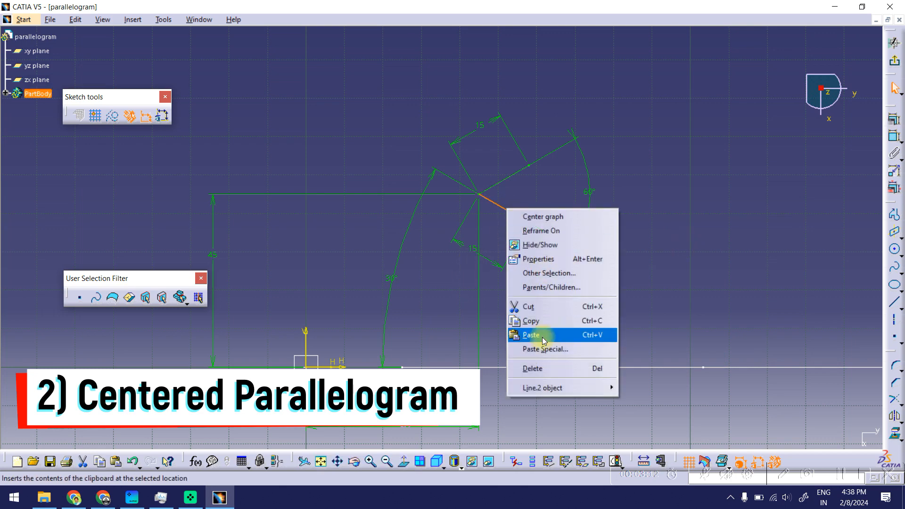
{"action": "mouse_move", "coordinate": [541, 393]}
{"action": "left_click", "coordinate": [655, 389]}
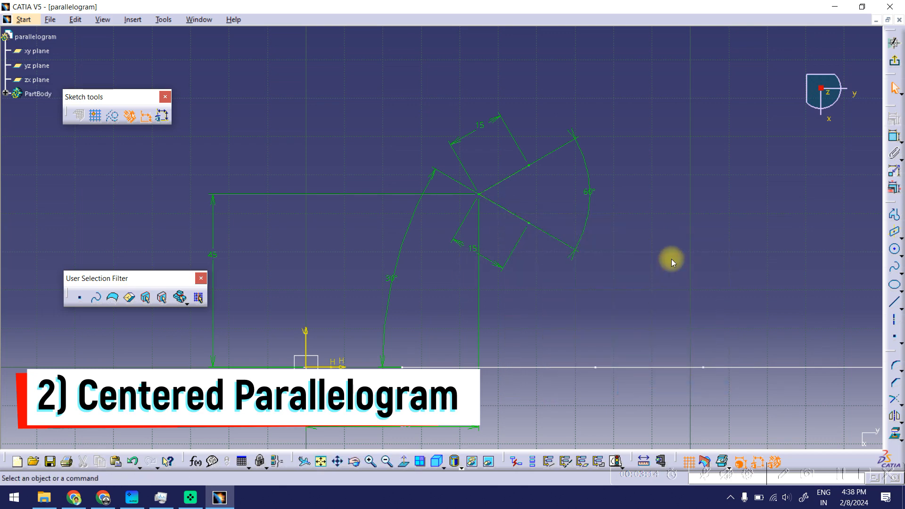
- Sketch a centered parallelogram about the two slanted reference lines, about 36 mm by 62 mm between opposite sides
{"action": "left_click", "coordinate": [895, 235]}
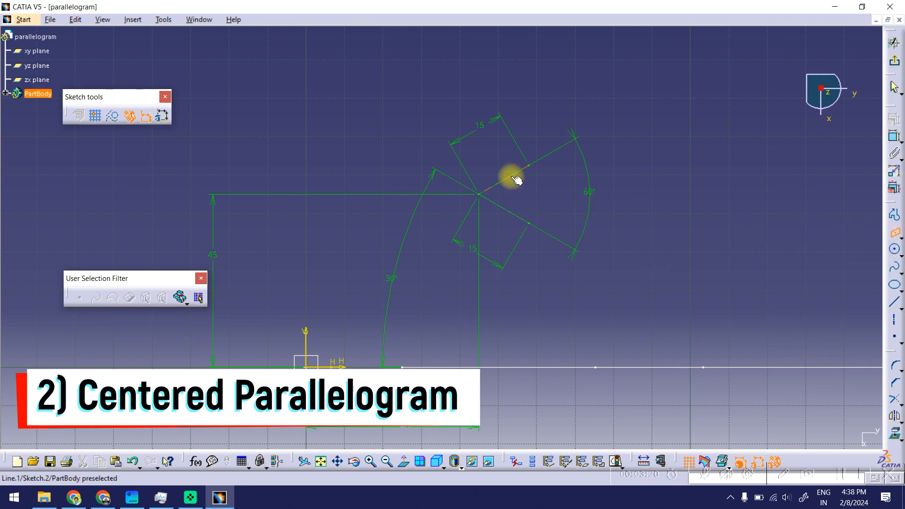
{"action": "left_click", "coordinate": [509, 212]}
{"action": "middle_click_drag", "start_coordinate": [587, 186], "coordinate": [564, 255]}
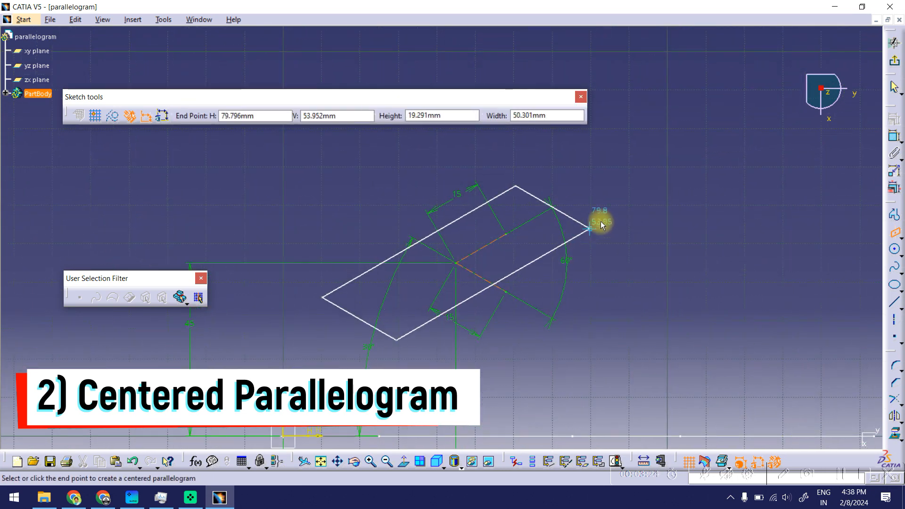
{"action": "left_click", "coordinate": [648, 238]}
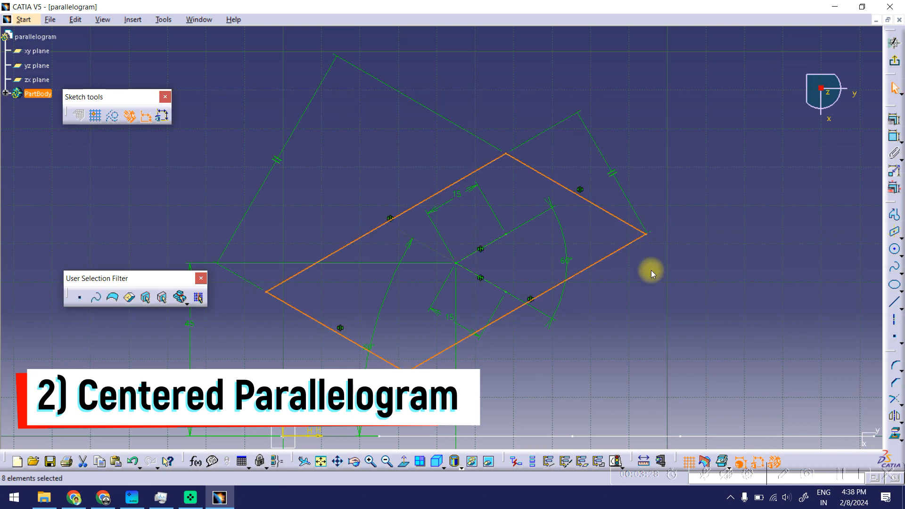
- Dimension the distances between both pairs of opposite sides of the centered parallelogram
{"action": "left_click", "coordinate": [894, 136]}
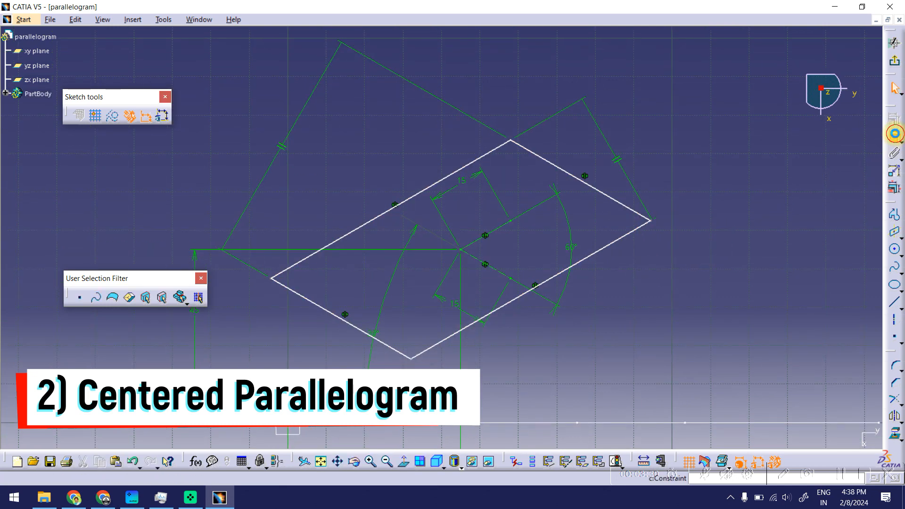
{"action": "left_click", "coordinate": [490, 152]}
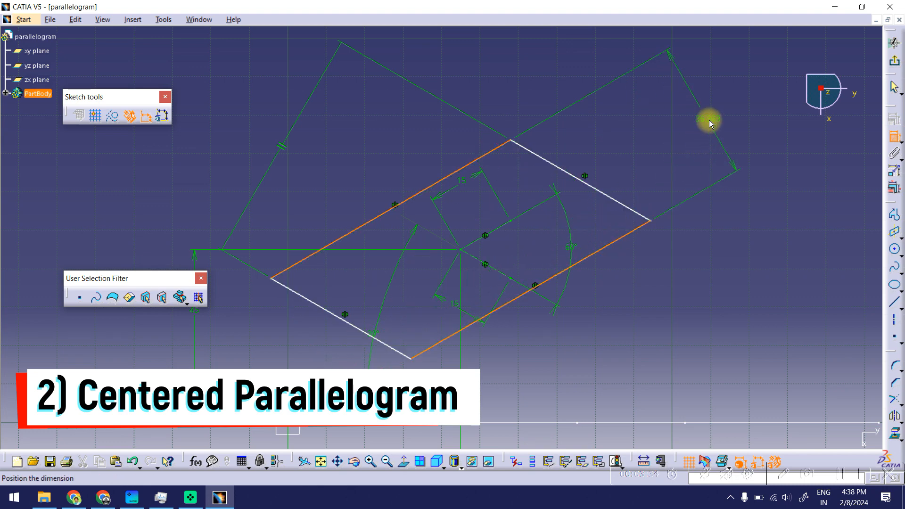
{"action": "left_click", "coordinate": [609, 193]}
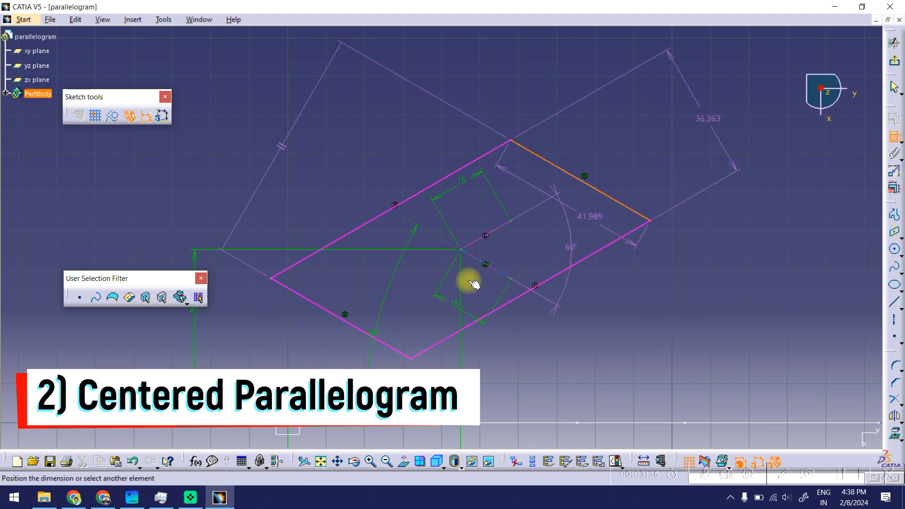
{"action": "left_click", "coordinate": [398, 352]}
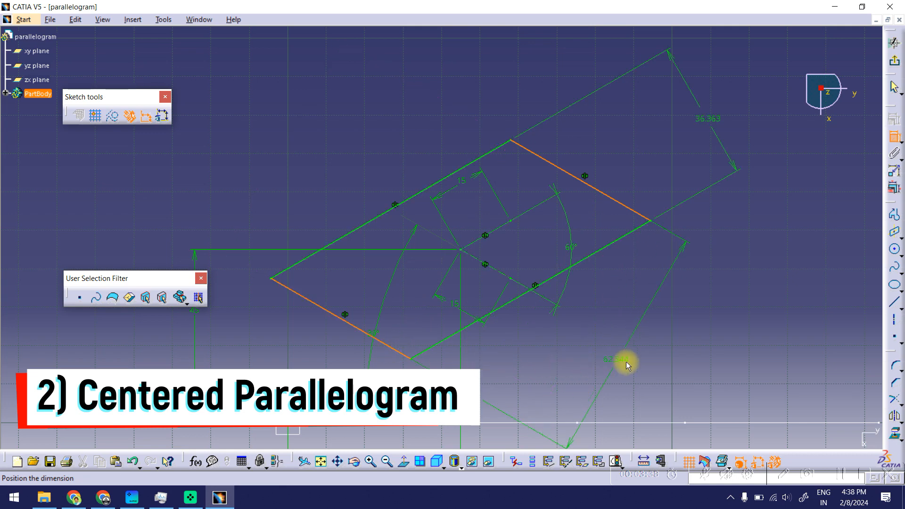
{"action": "left_click", "coordinate": [626, 361]}
- Set the distance between the parallelogram's short sides to 60 mm and between its long sides to 30 mm
{"action": "middle_click_drag", "start_coordinate": [701, 289], "coordinate": [704, 274]}
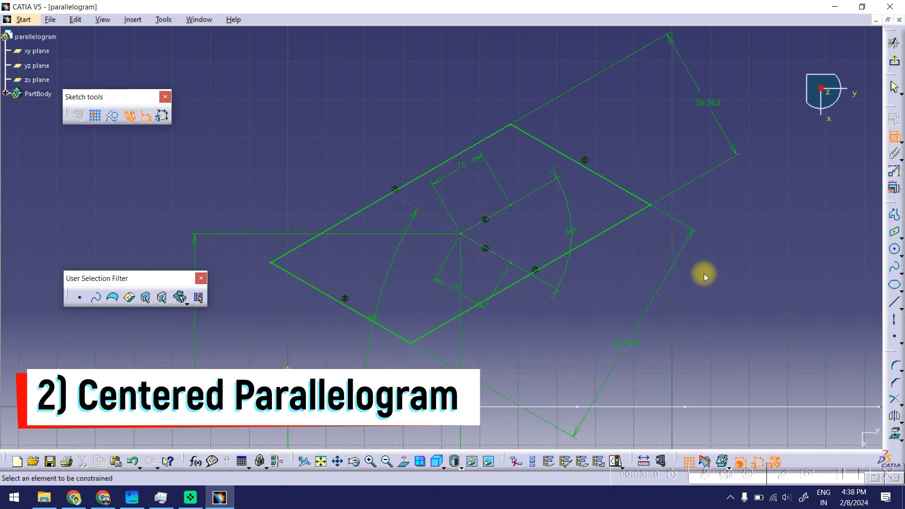
{"action": "double_click", "coordinate": [629, 346]}
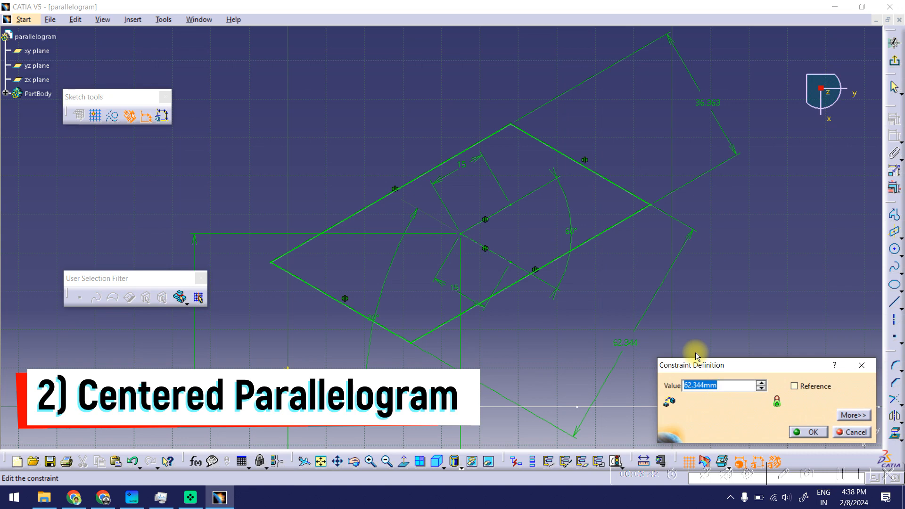
{"action": "type", "text": "60"}
{"action": "key", "text": "Return"}
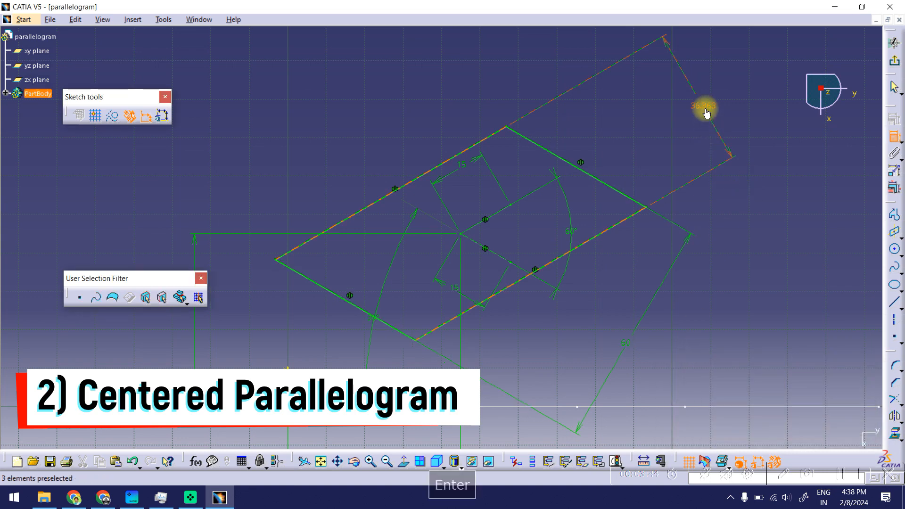
{"action": "double_click", "coordinate": [704, 105]}
{"action": "key", "text": "Return"}
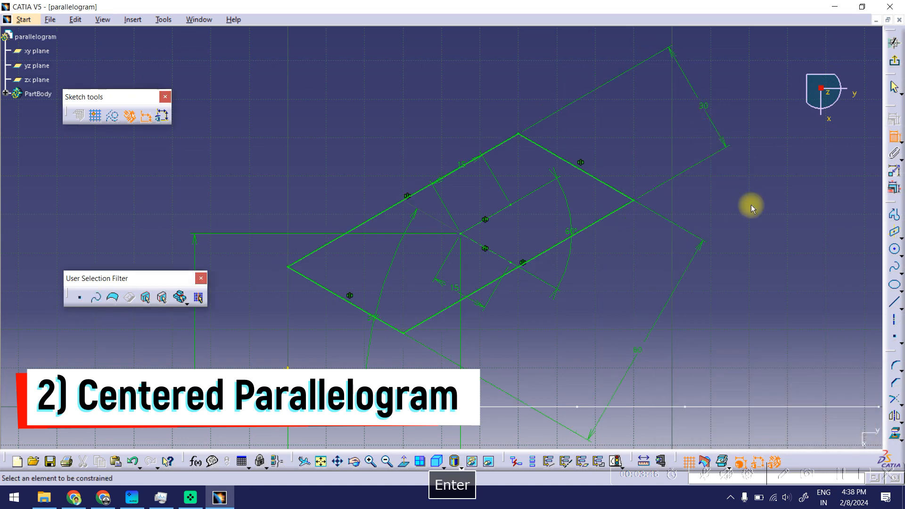
- Set the angle between the two reference lines to 30 degrees
{"action": "mouse_move", "coordinate": [626, 266]}
{"action": "middle_mouse_down", "text": "ctrl"}
{"action": "mouse_move", "coordinate": [632, 252]}
{"action": "mouse_move", "coordinate": [627, 267]}
{"action": "middle_mouse_up", "text": "ctrl"}
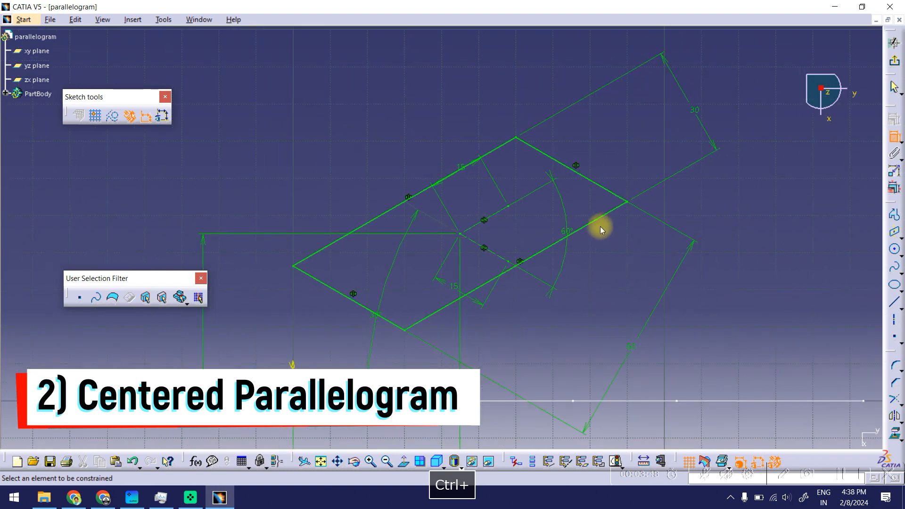
{"action": "double_click", "coordinate": [566, 230]}
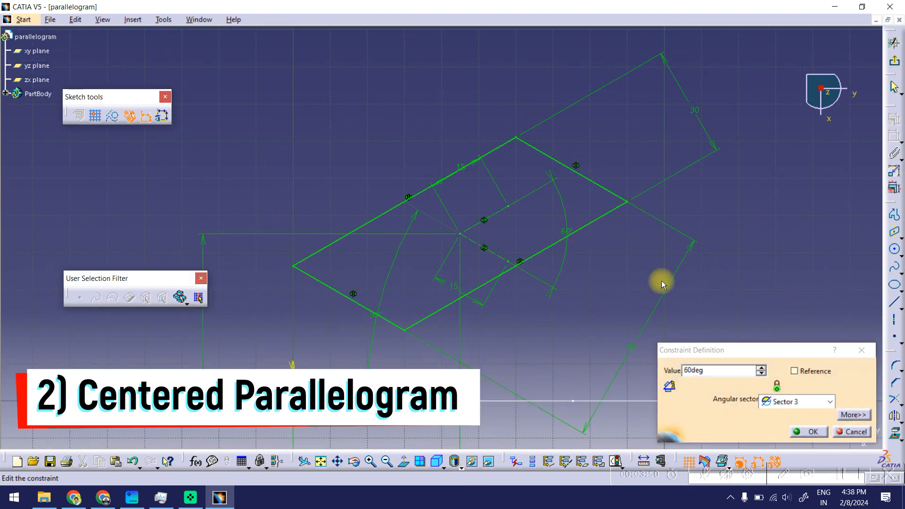
{"action": "type", "text": "30"}
{"action": "key", "text": "Return"}
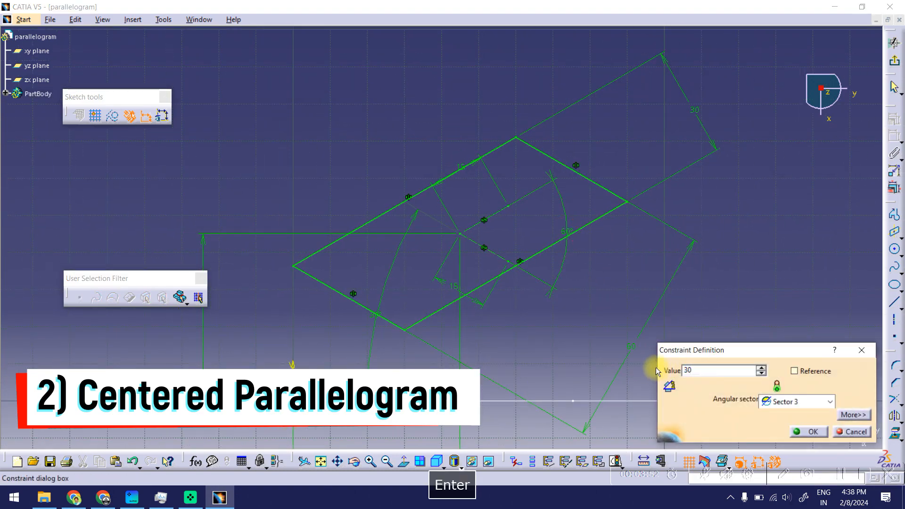
- Set the angle between the two reference lines to 45 degrees
{"action": "middle_click_drag", "start_coordinate": [656, 367], "coordinate": [698, 298]}
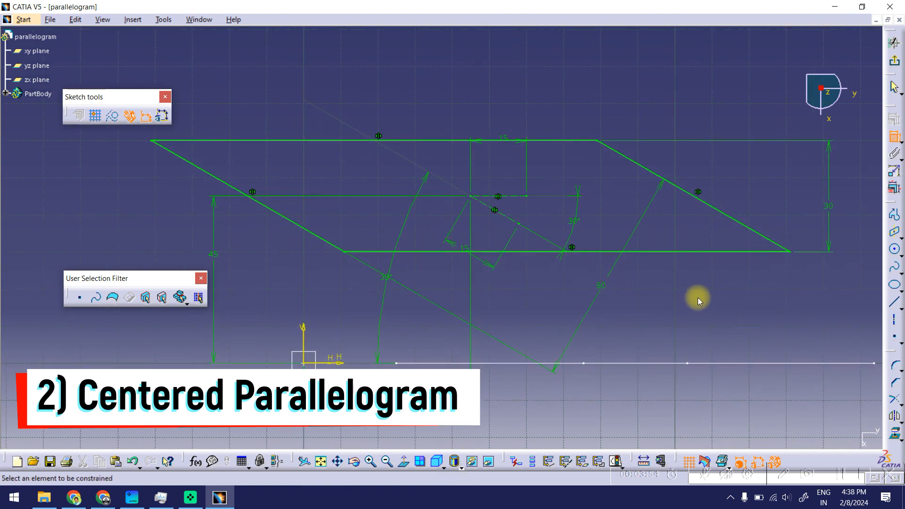
{"action": "double_click", "coordinate": [574, 225]}
{"action": "type", "text": "45"}
{"action": "key", "text": "Return"}
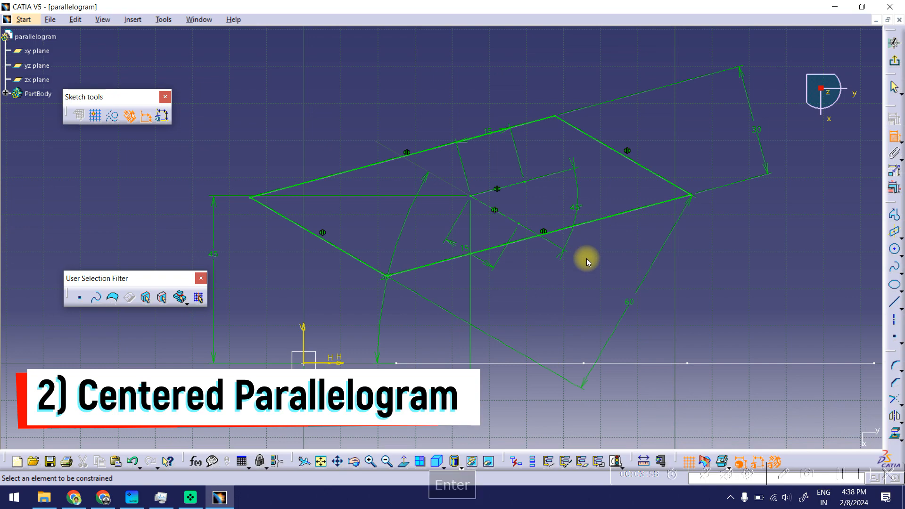
- Set the angle between the H axis and the lower reference line to 45 degrees
{"action": "middle_click_drag", "start_coordinate": [586, 259], "coordinate": [604, 246]}
{"action": "middle_click_drag", "start_coordinate": [679, 292], "coordinate": [580, 278]}
{"action": "middle_click_drag", "start_coordinate": [350, 263], "coordinate": [400, 259]}
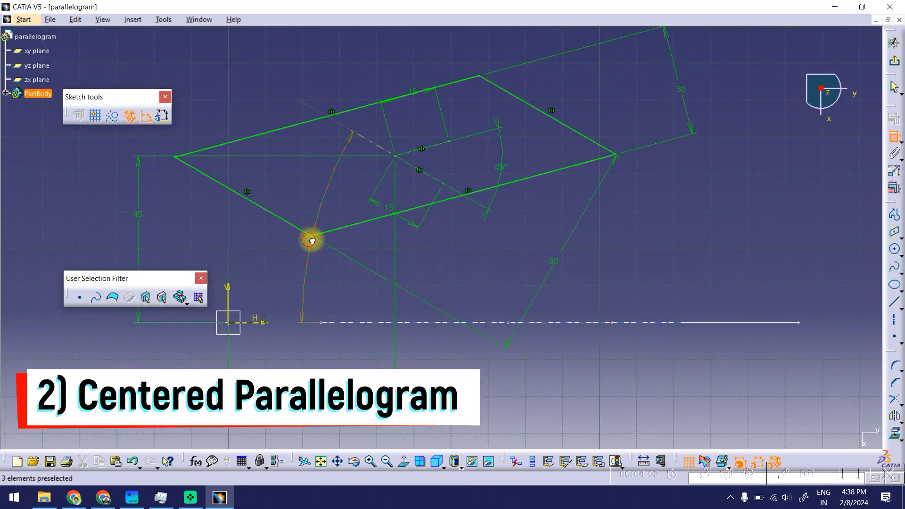
{"action": "double_click", "coordinate": [308, 247]}
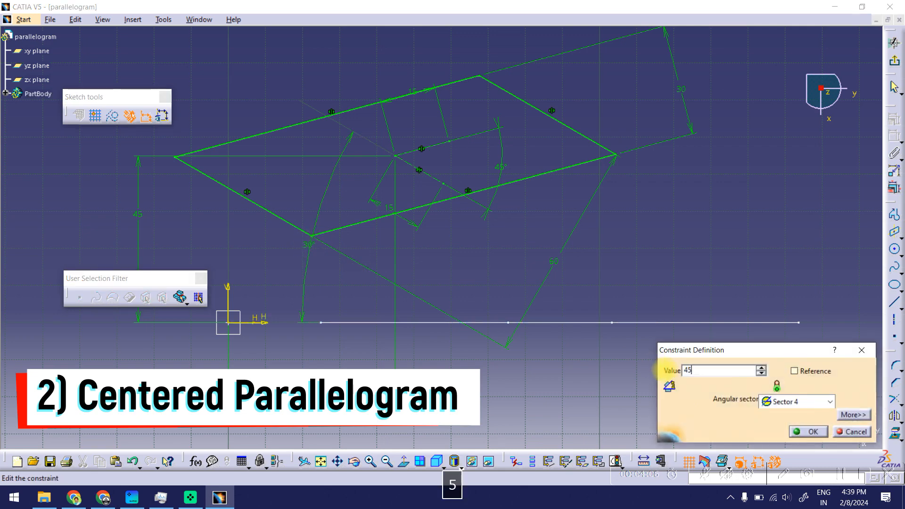
{"action": "type", "text": "45"}
{"action": "key", "text": "Return"}
- Exit the sketch and clear the selection
{"action": "middle_click_drag", "start_coordinate": [622, 300], "coordinate": [673, 323]}
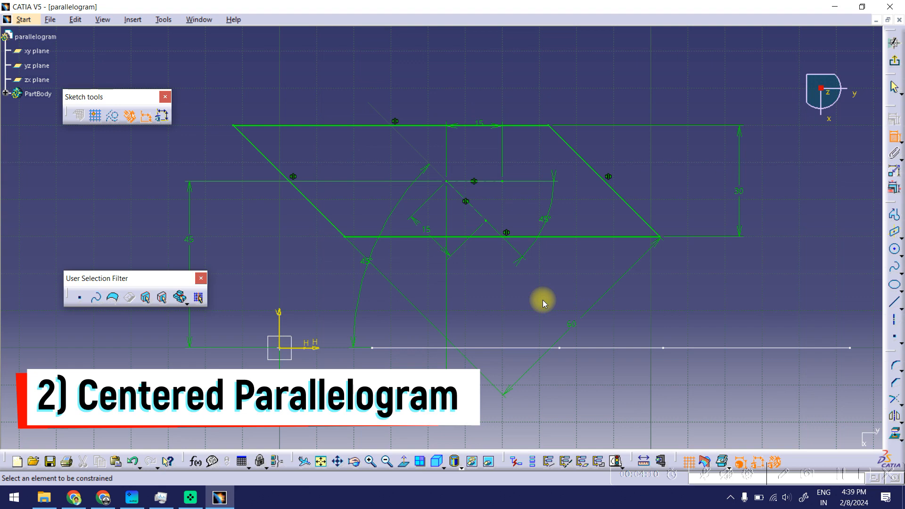
{"action": "left_click", "coordinate": [894, 65]}
{"action": "left_click", "coordinate": [663, 208]}
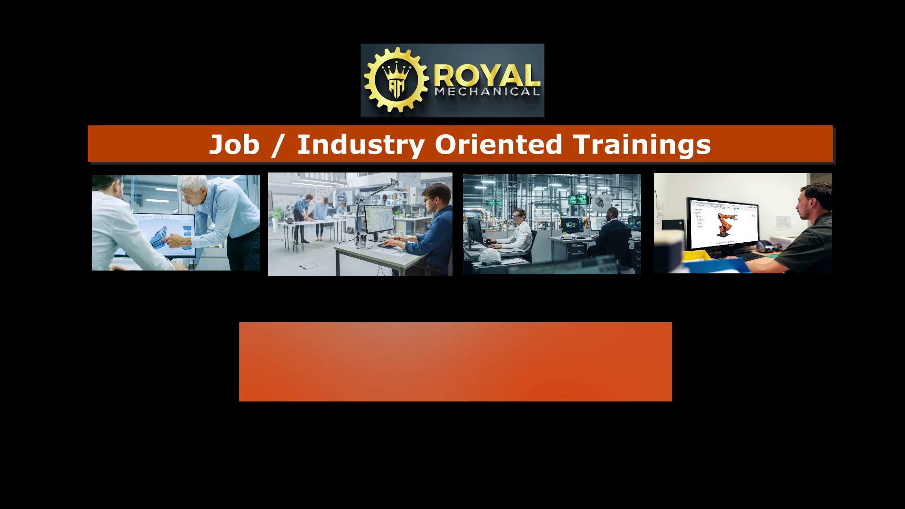